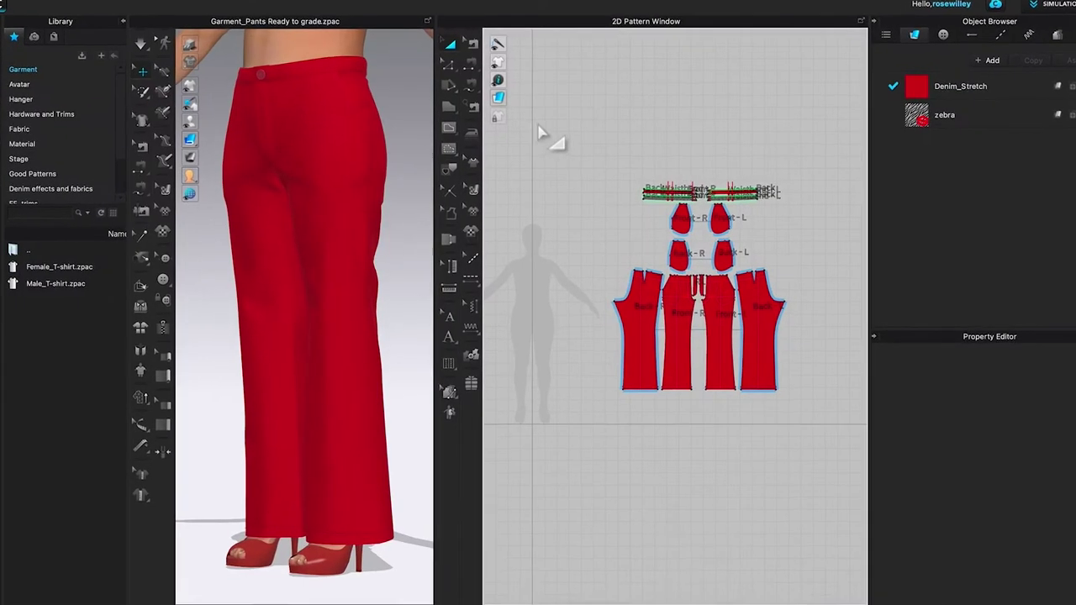
pyautogui.moveTo(559, 105); pyautogui.dragTo(878, 424)
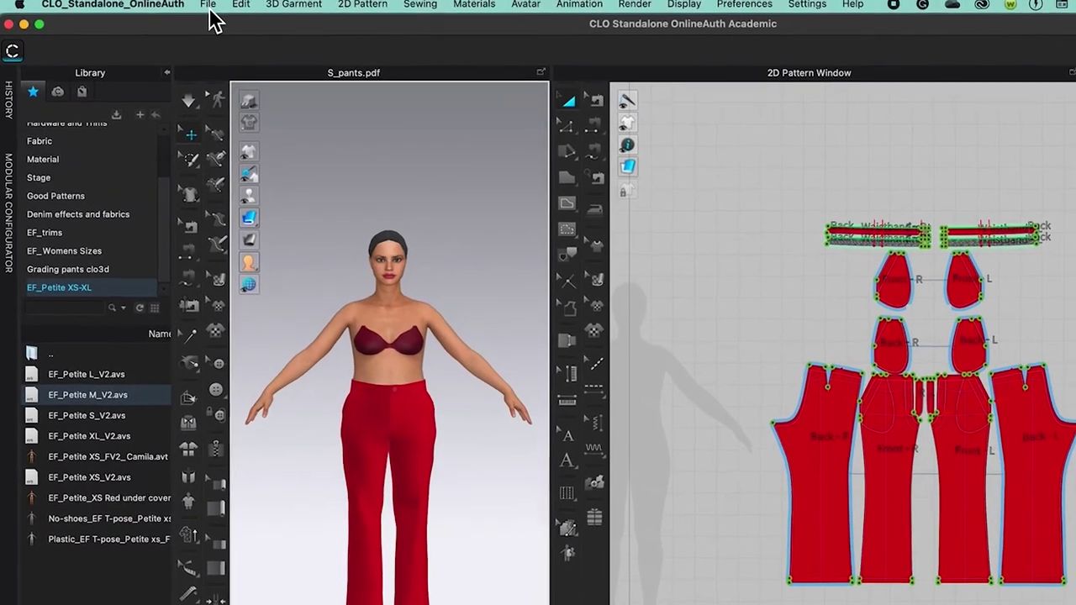
pyautogui.click(203, 4)
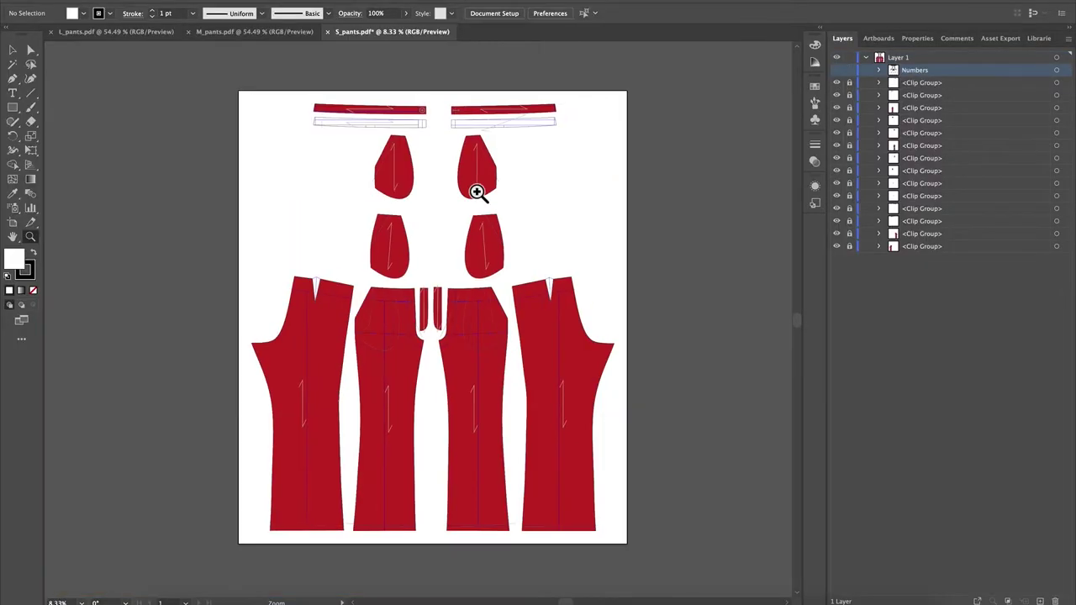
pyautogui.click(624, 196)
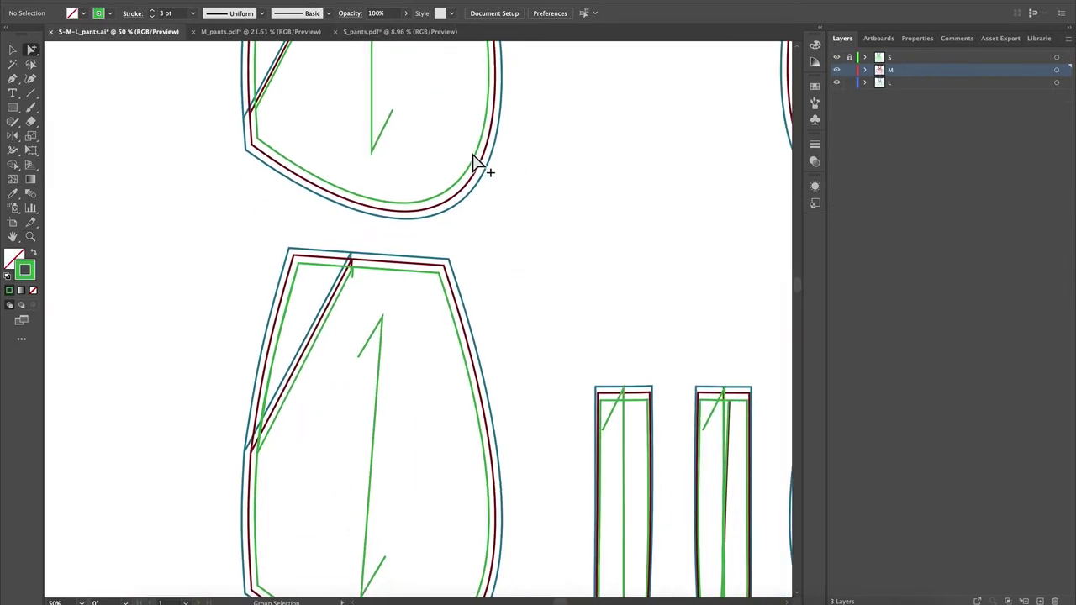
pyautogui.scroll(-5, 475, 164)
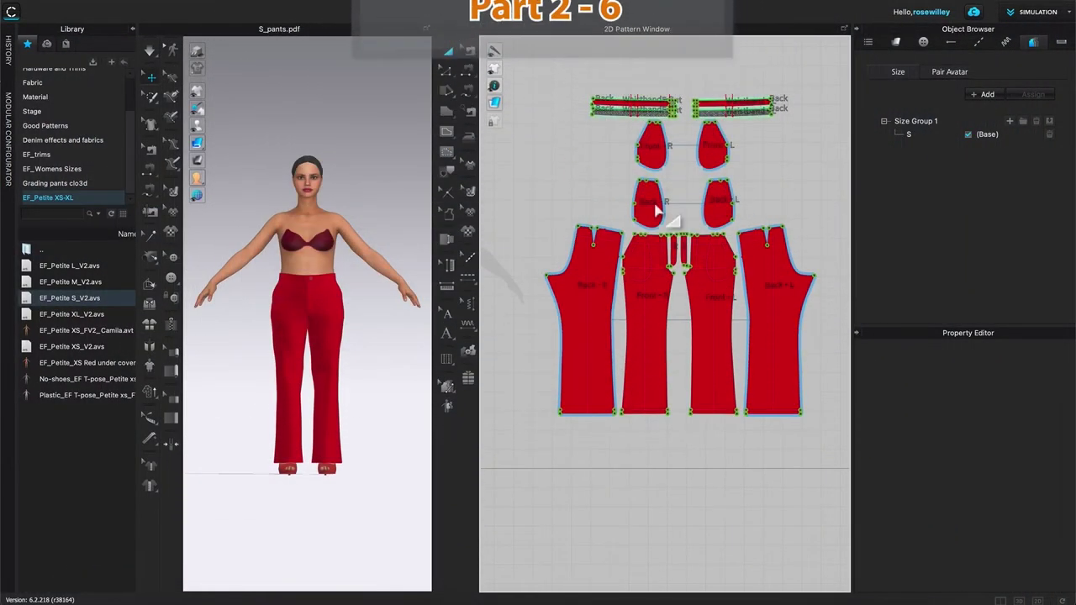
# - Delete all the pants pattern pieces from the 2D pattern area and remove Size Group 1 with its S size
pyautogui.scroll(-2, 802, 252)
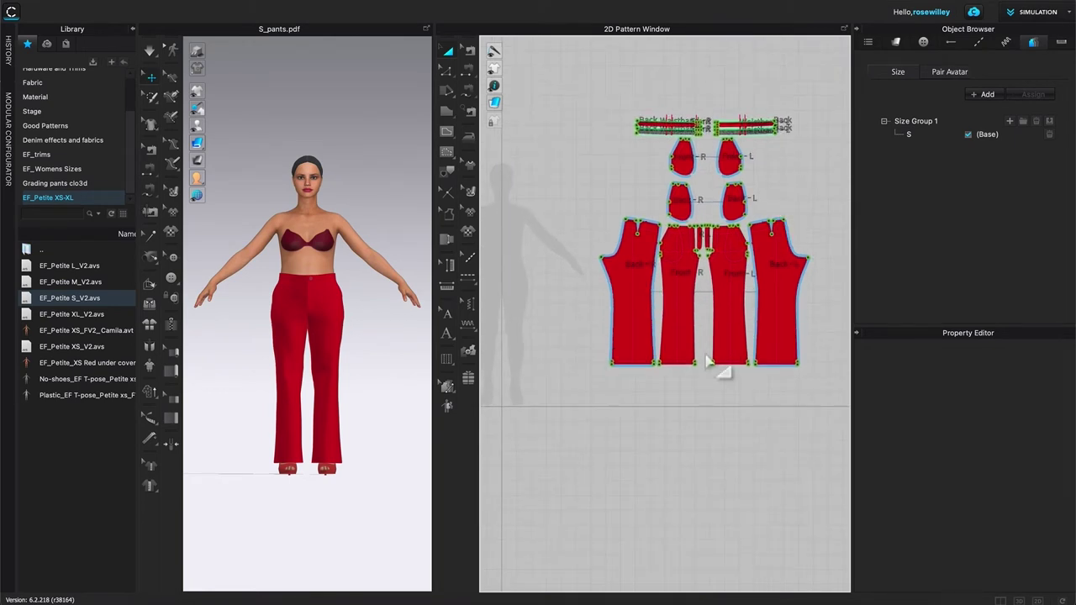
pyautogui.moveTo(695, 461); pyautogui.dragTo(653, 487, button='middle')
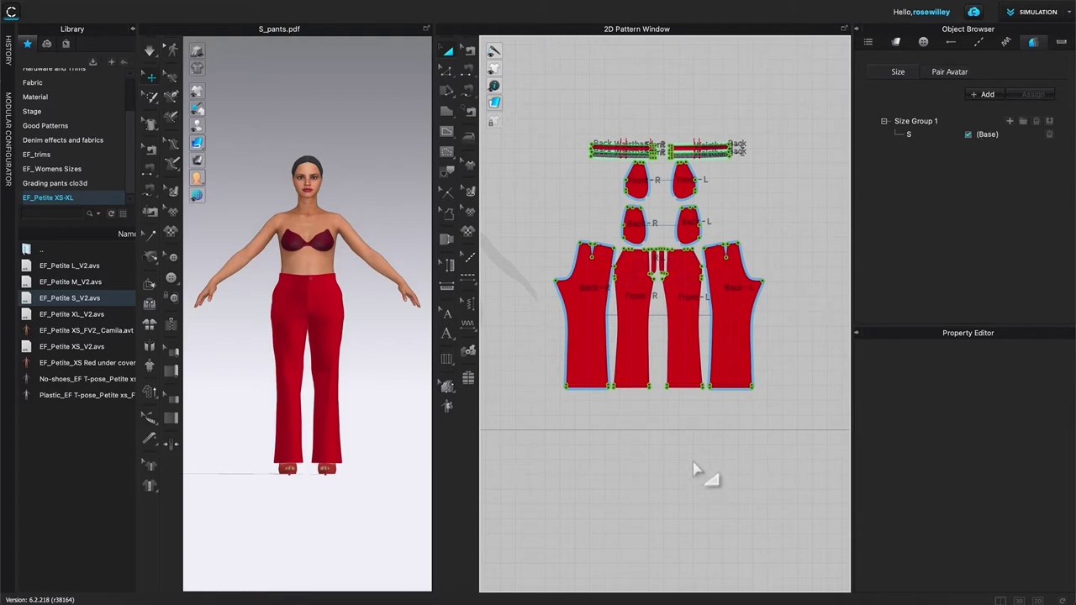
pyautogui.press('a')
pyautogui.hotkey('ctrl', 'a')
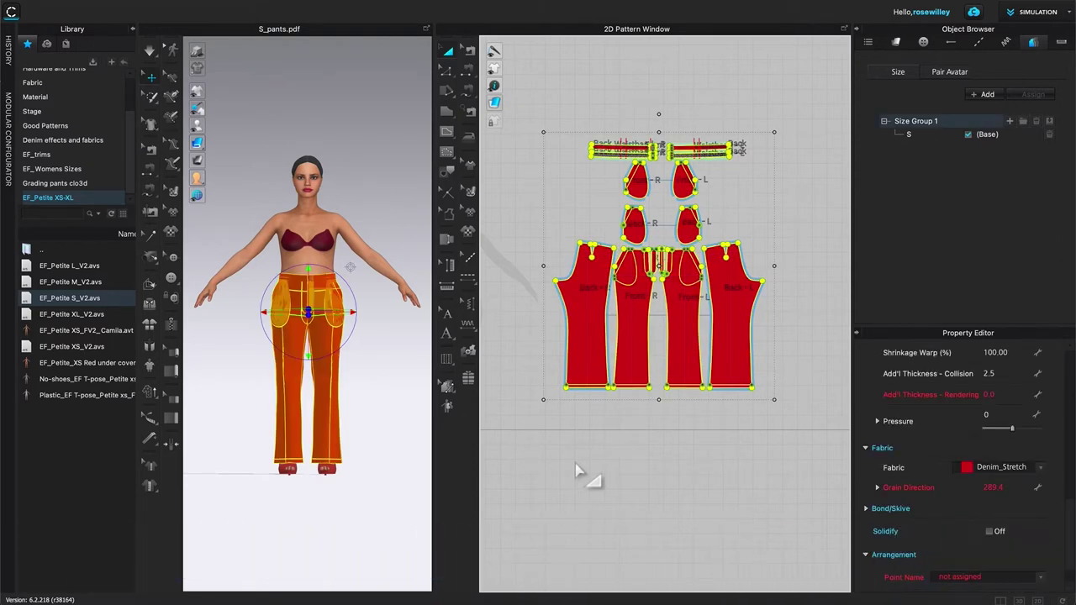
pyautogui.press('Delete')
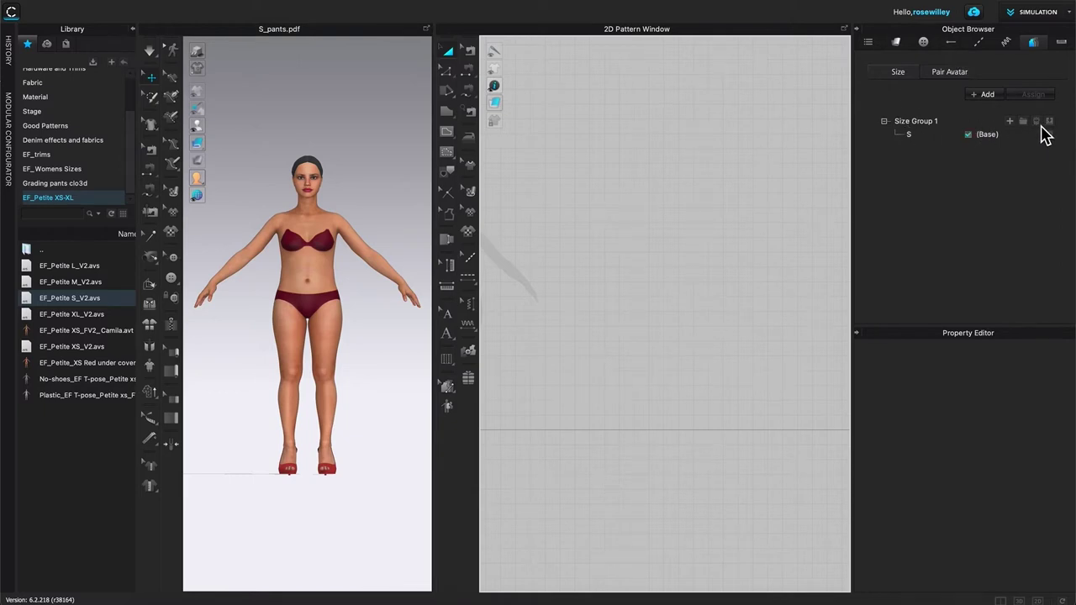
pyautogui.click(1041, 123)
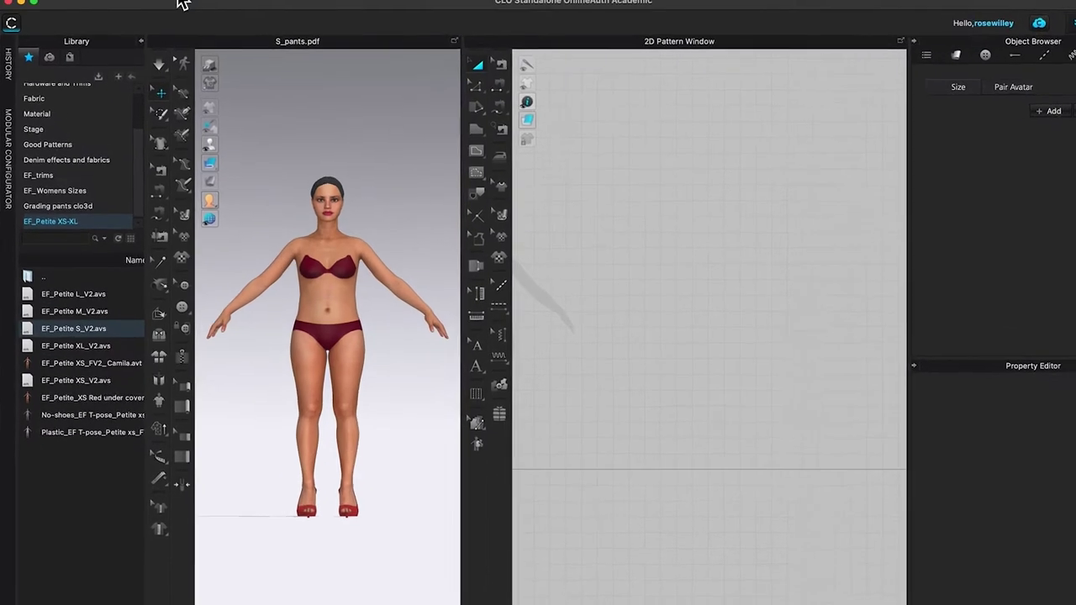
# - Add the garment file Garment_Pants Ready to grade.zpac to the scene, loading its avatar pose and size
pyautogui.click(205, 8)
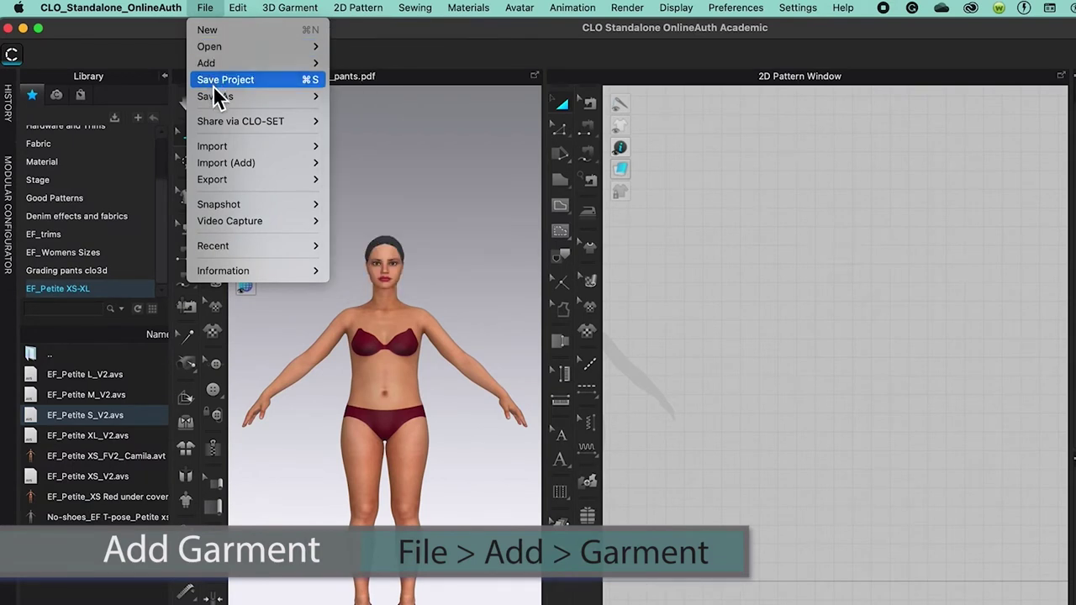
pyautogui.moveTo(211, 67)
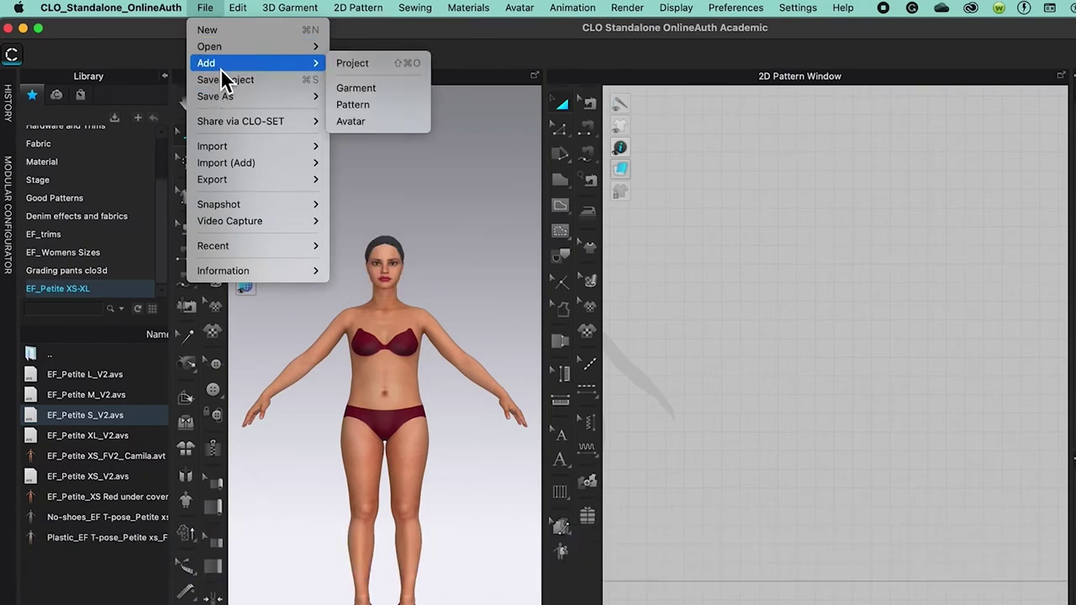
pyautogui.click(398, 89)
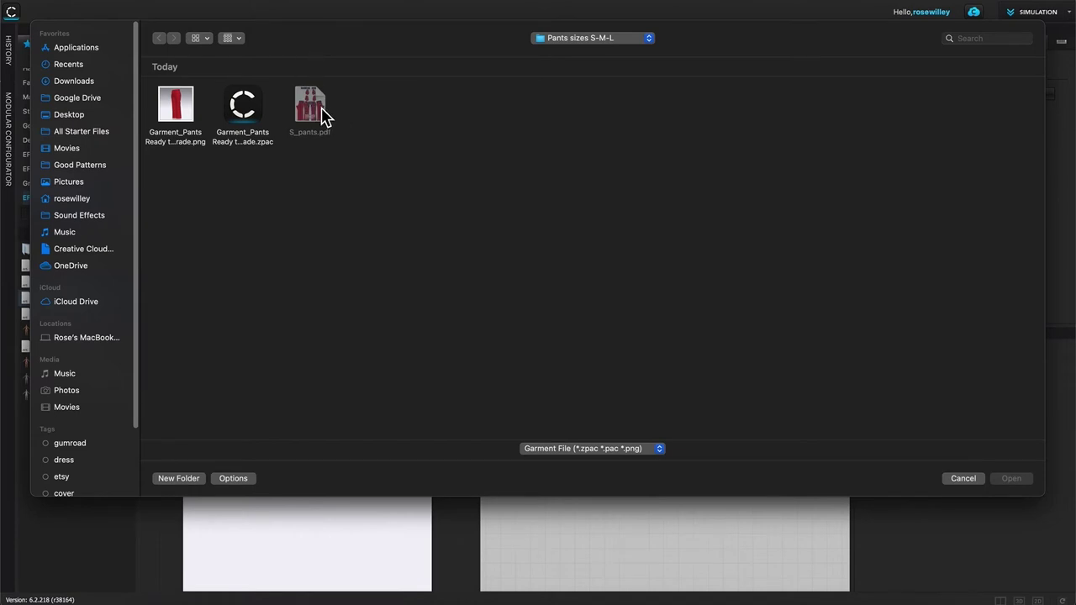
pyautogui.click(243, 107)
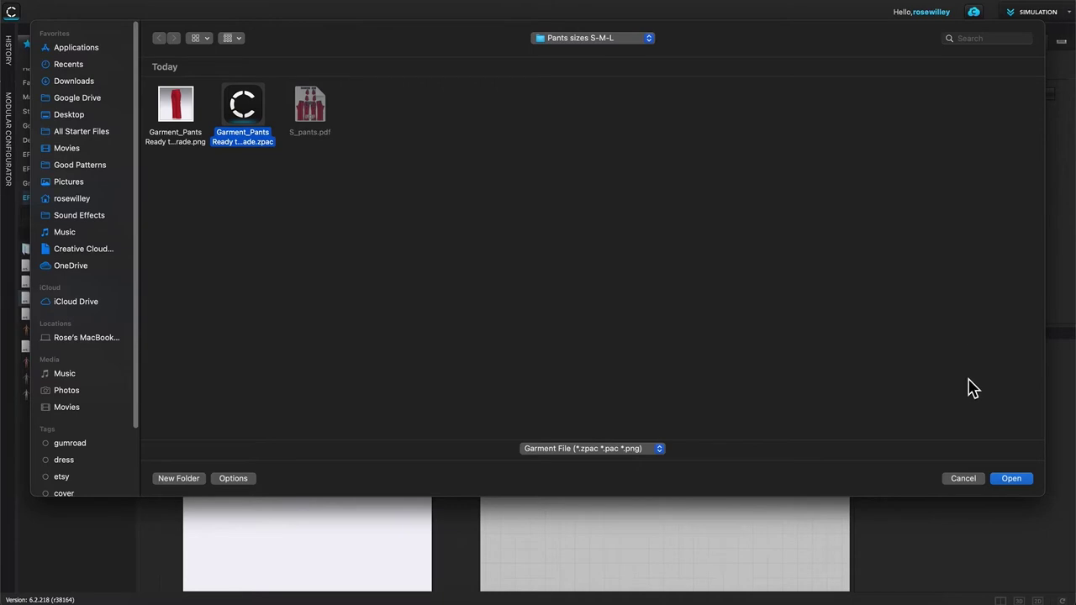
pyautogui.click(1012, 479)
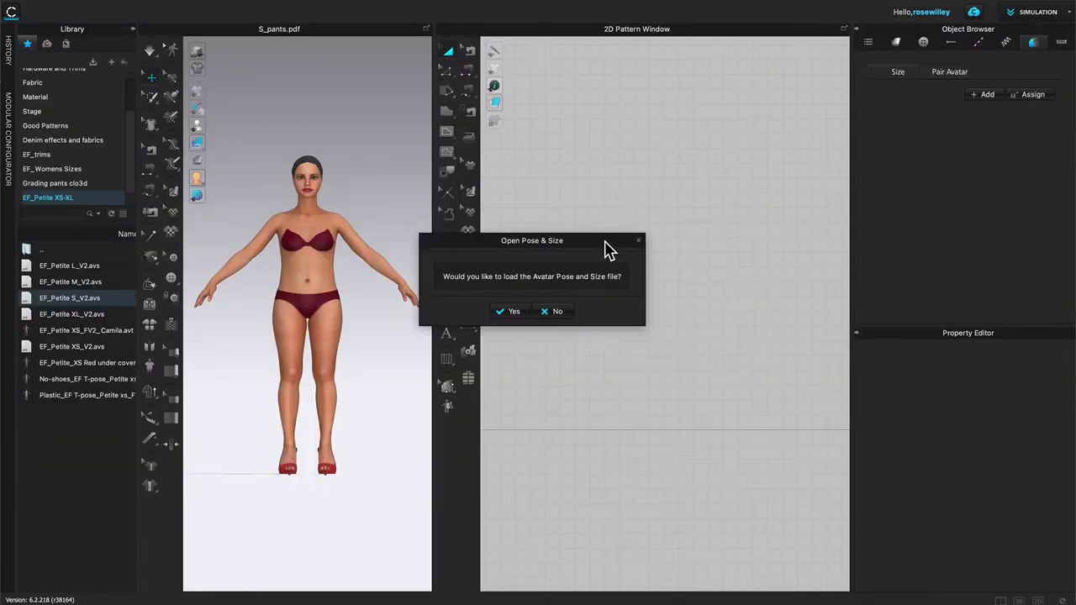
pyautogui.moveTo(605, 242); pyautogui.dragTo(675, 189)
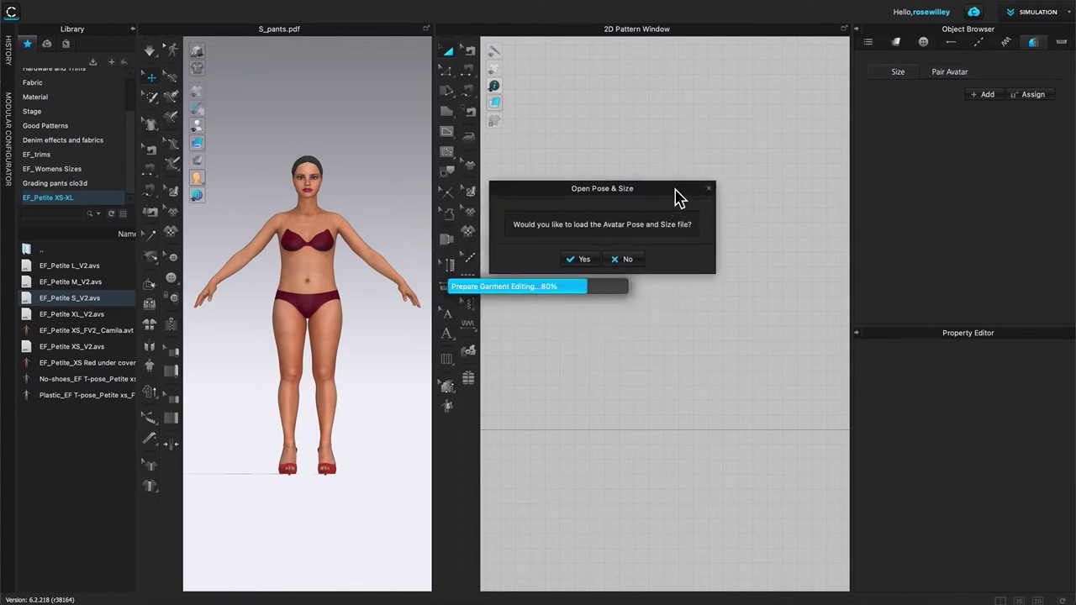
pyautogui.click(582, 260)
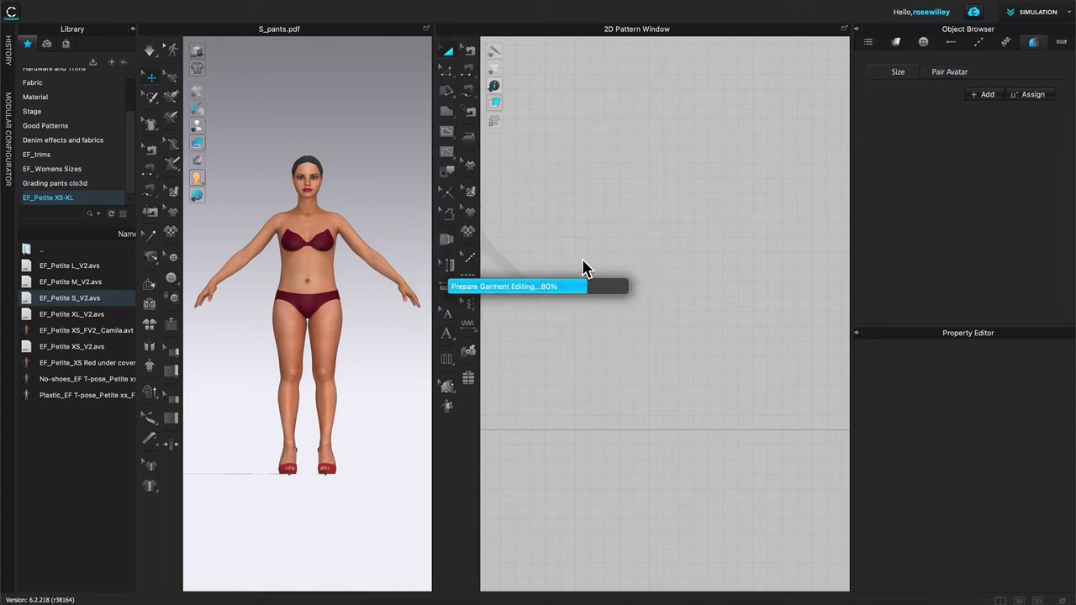
# - Add a new size group for grading and rename its base size as M
pyautogui.keyDown('alt'); pyautogui.moveTo(826, 245); pyautogui.dragTo(771, 252); pyautogui.keyUp('alt')
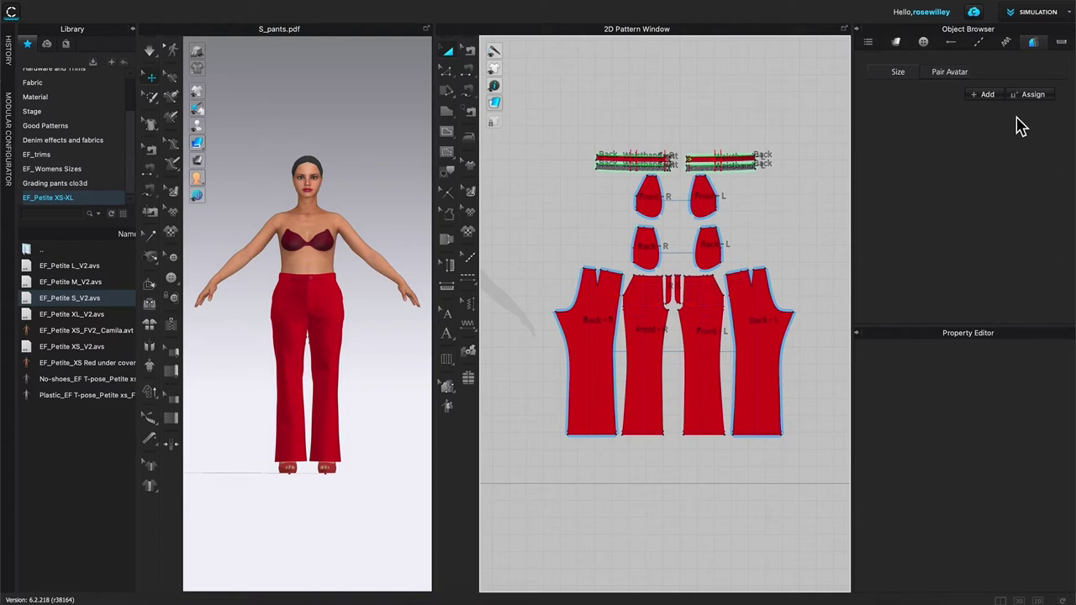
pyautogui.click(990, 97)
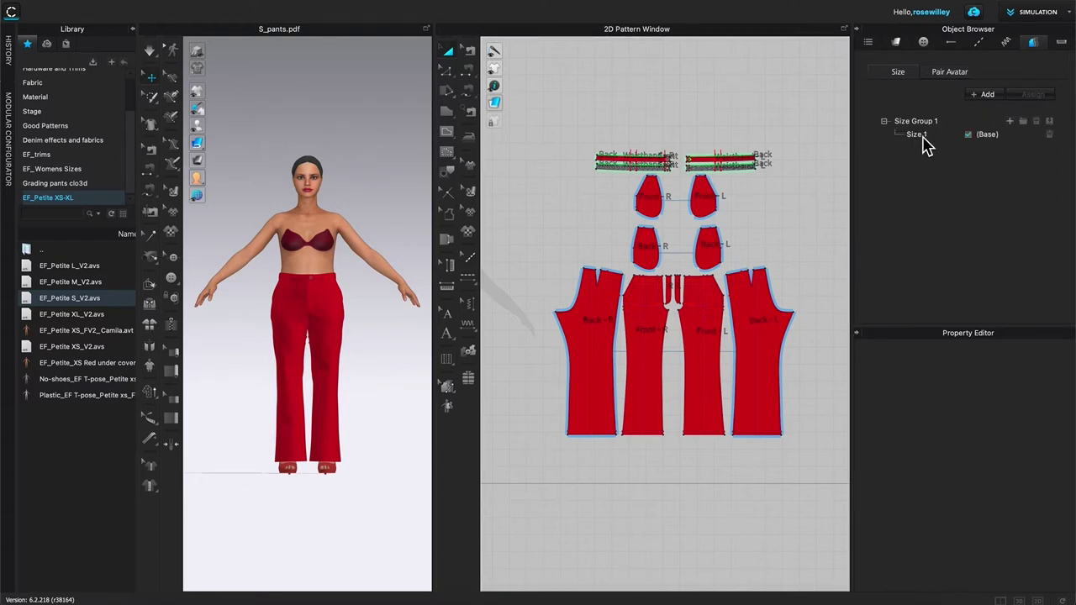
pyautogui.doubleClick(923, 137)
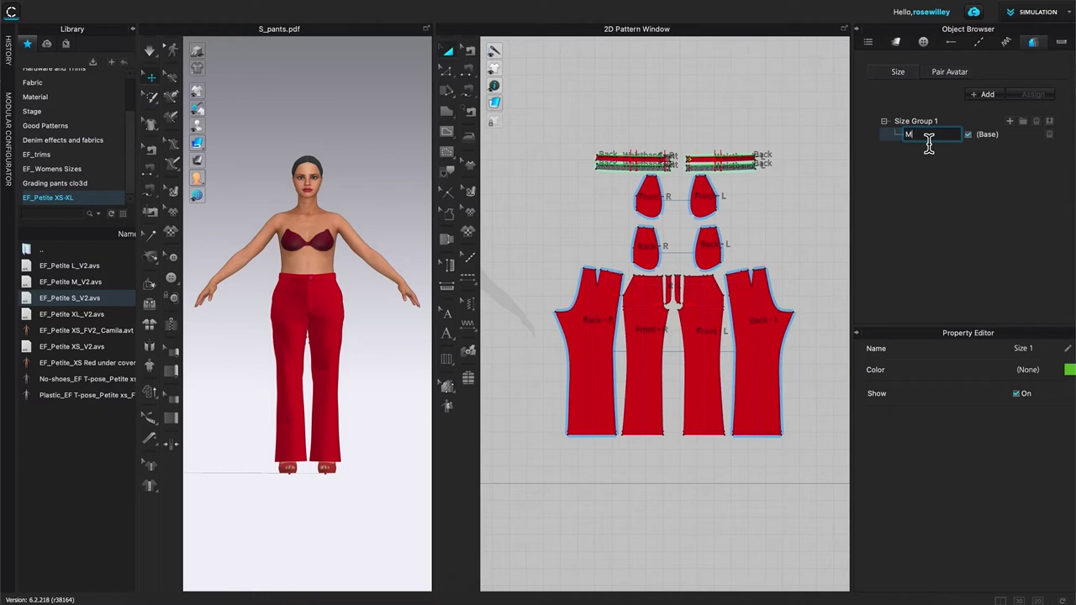
pyautogui.press('Return')
# - Set the particle distance of all the pants pattern pieces to 20 mm
pyautogui.hotkey('ctrl', 'a')
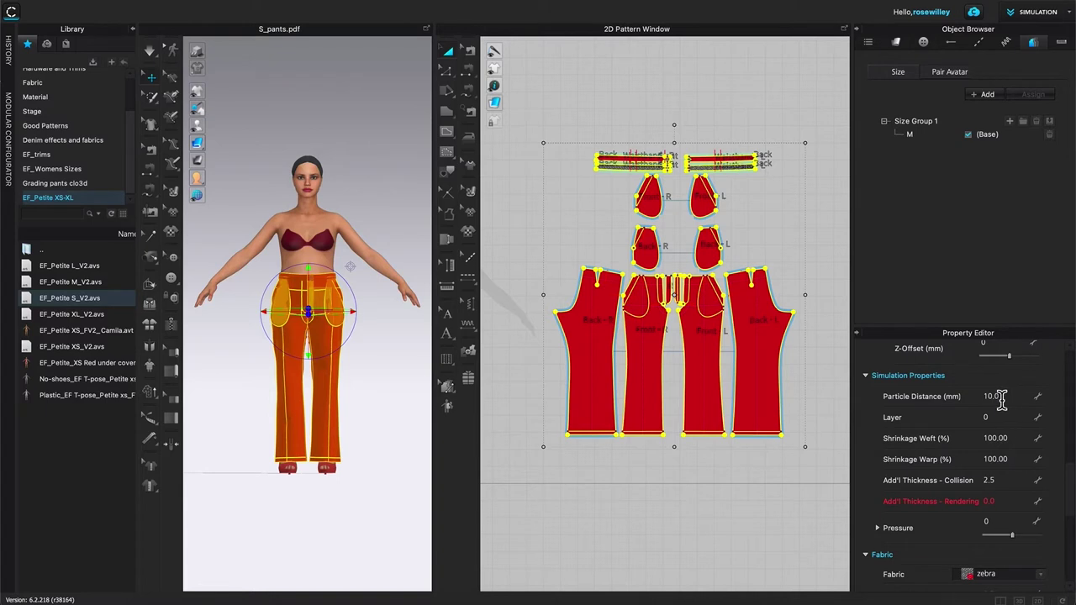
pyautogui.moveTo(986, 400); pyautogui.dragTo(1012, 400)
pyautogui.write('20')
pyautogui.press('Return')
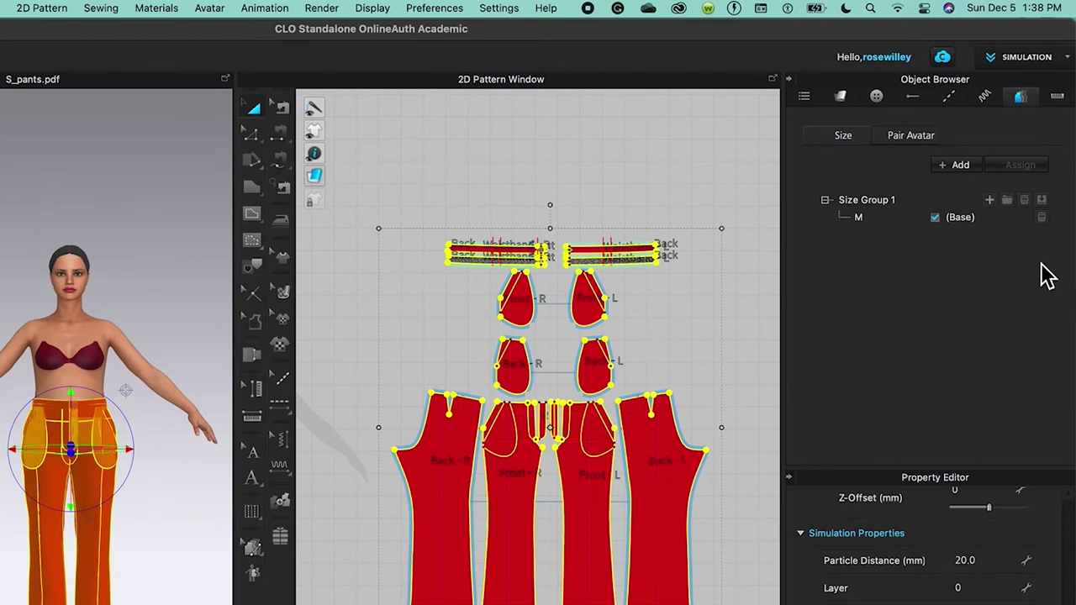
# - Assign Size Group 1 to all the selected pants patterns, accepting the conversion of Bezier curve points to free curve points
pyautogui.click(1042, 202)
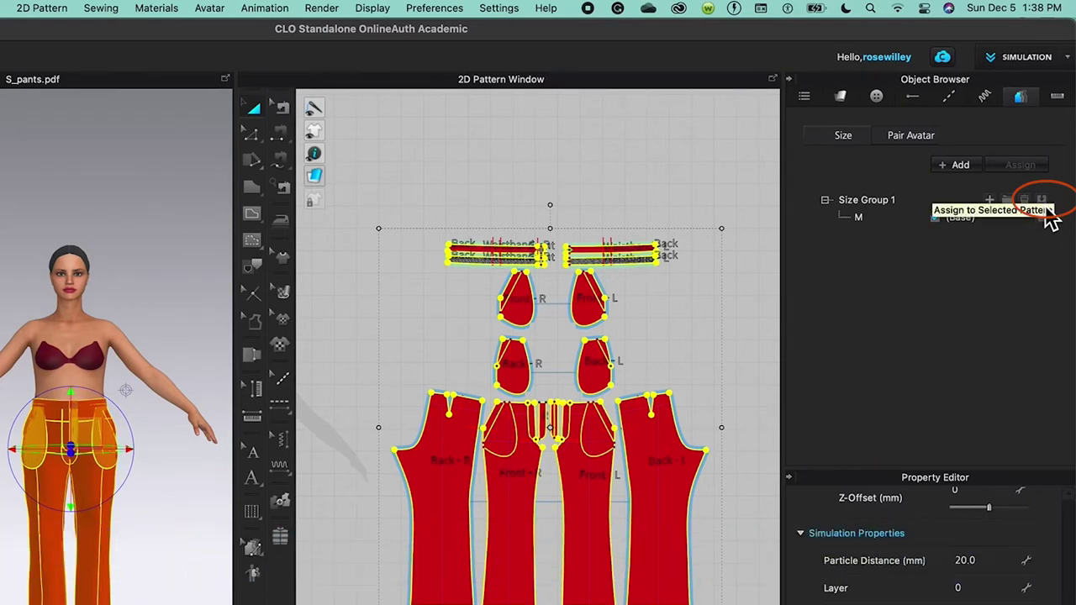
pyautogui.click(1044, 208)
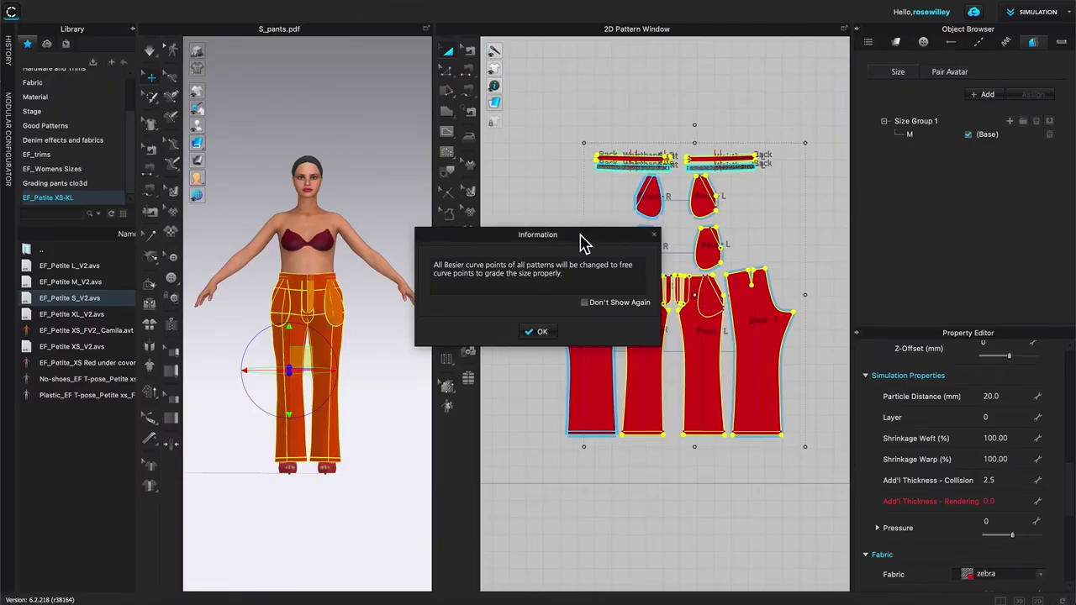
pyautogui.moveTo(585, 242); pyautogui.dragTo(510, 187)
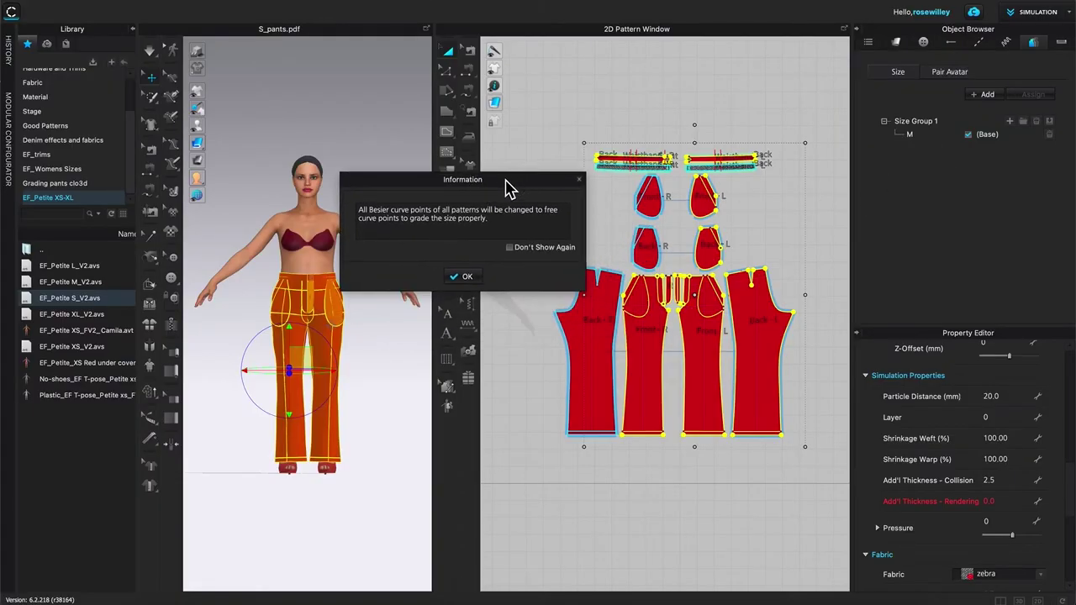
pyautogui.click(465, 277)
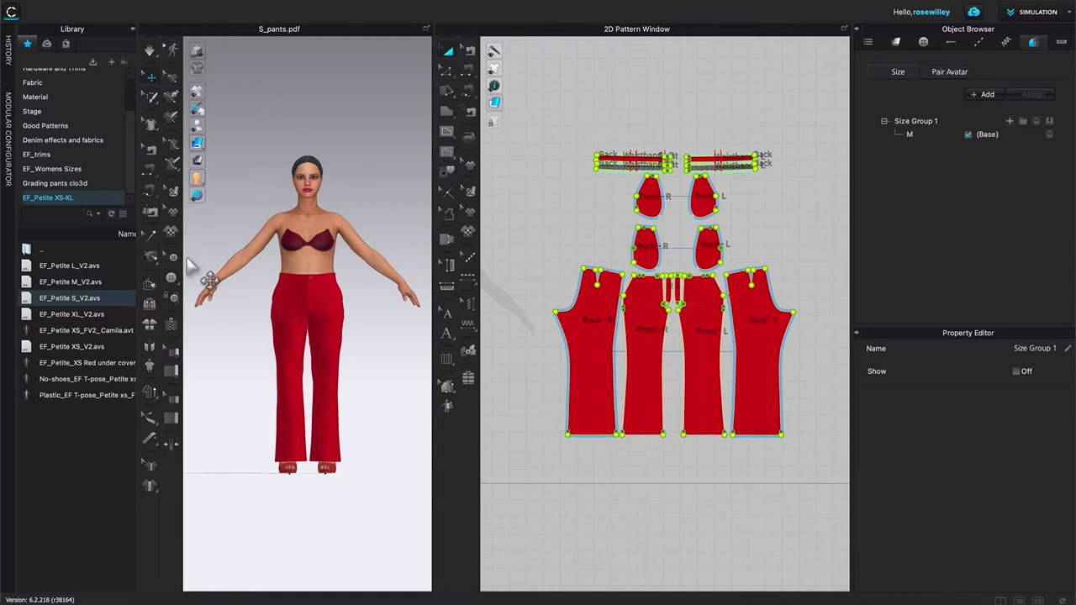
# - Apply the EF_Petite M_V2.avs size to the avatar and auto-grade the pants to it with pattern curvature maintained at 100%
pyautogui.click(36, 287)
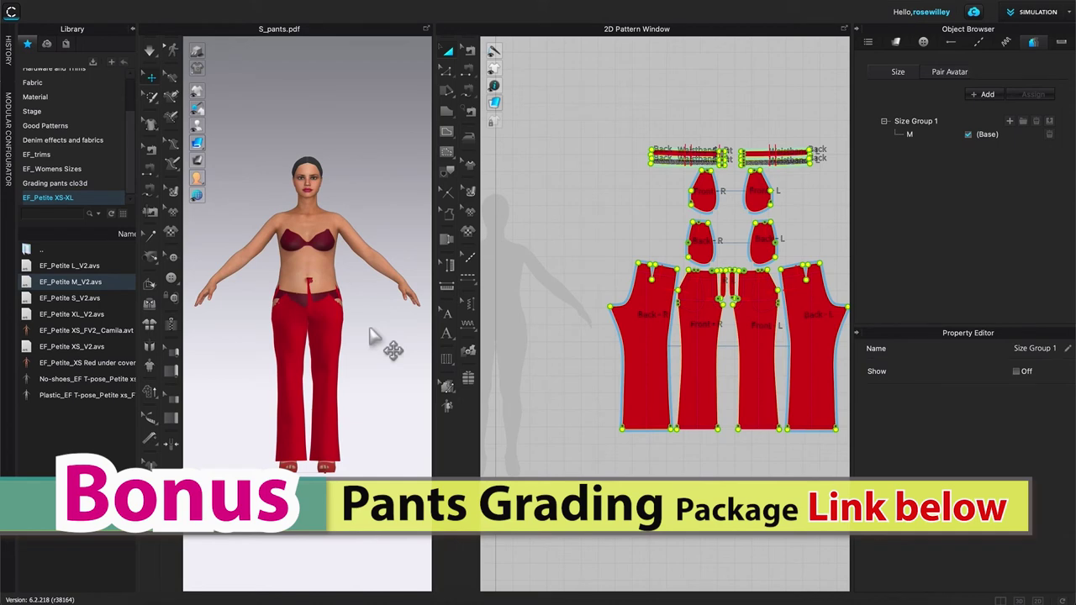
pyautogui.click(312, 267)
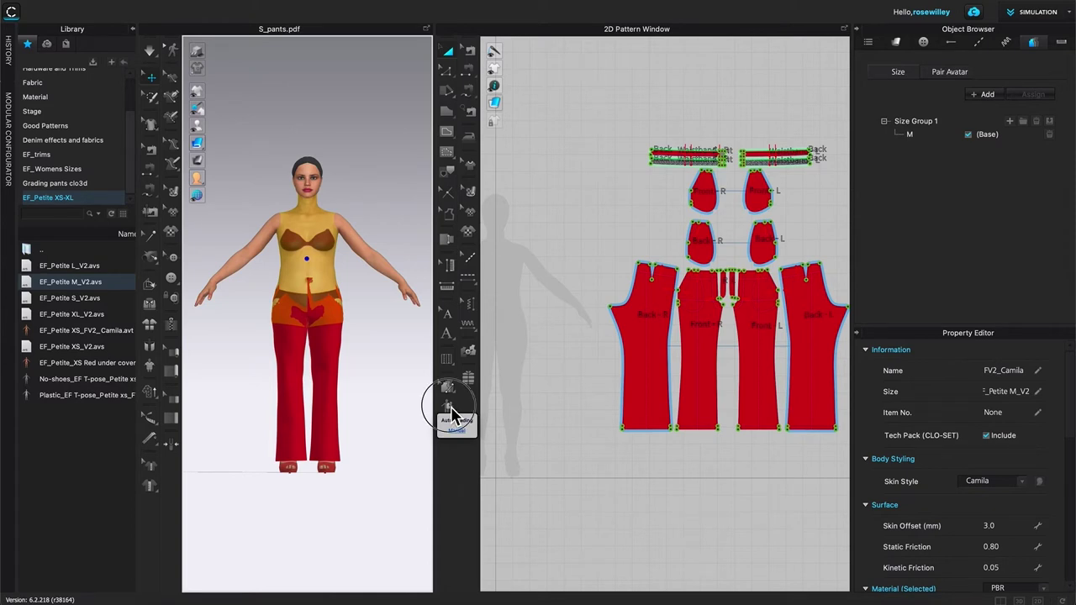
pyautogui.click(449, 411)
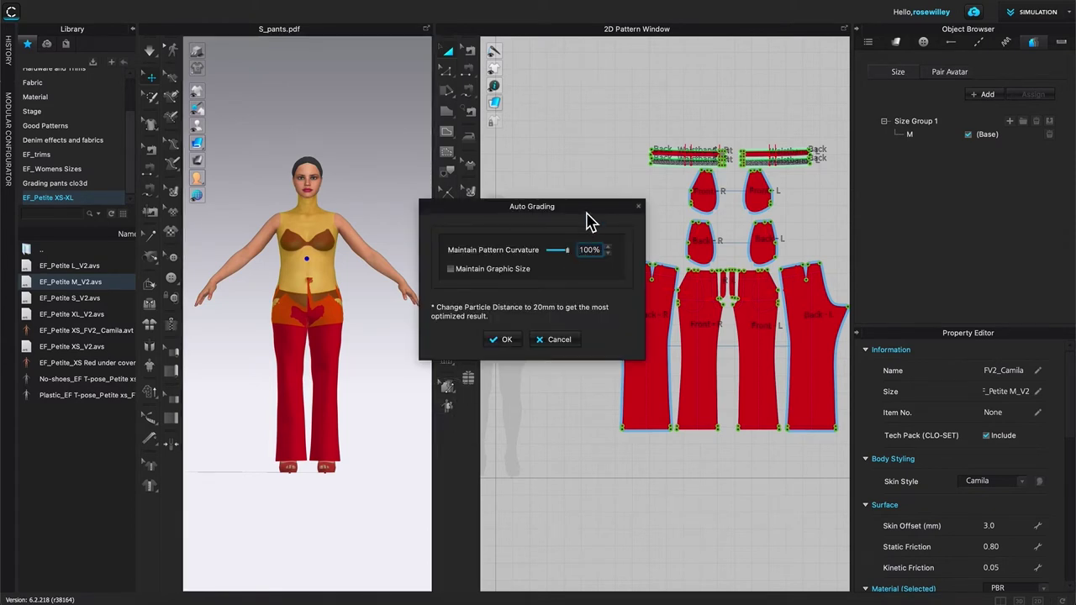
pyautogui.moveTo(591, 217); pyautogui.dragTo(583, 159)
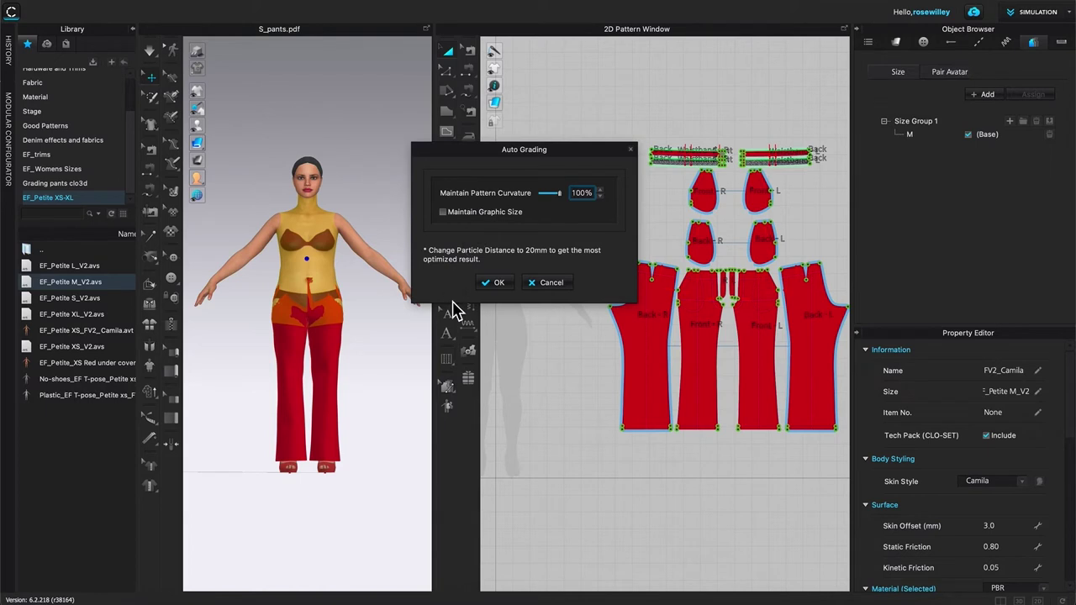
pyautogui.click(499, 283)
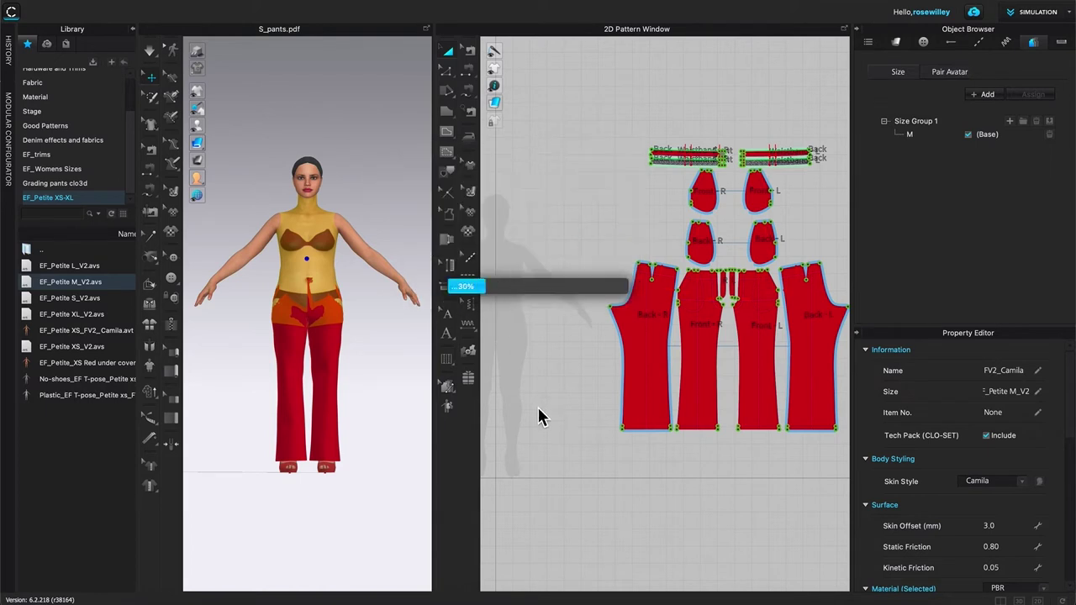
pyautogui.click(546, 247)
pyautogui.moveTo(381, 385)
pyautogui.mouseDown(button='right')
pyautogui.moveTo(252, 392)
pyautogui.moveTo(314, 377)
pyautogui.moveTo(377, 392)
pyautogui.moveTo(379, 380)
pyautogui.mouseUp(button='right')
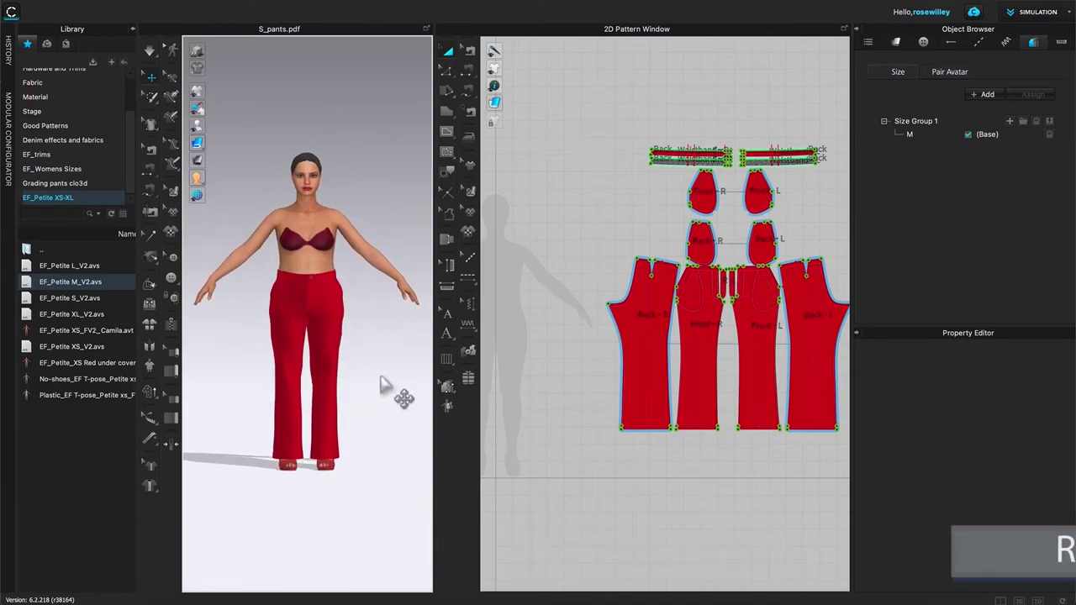
# - Start a PDF export of the graded pattern, saving it as M_pants in the Pants sizes S-M-L folder
pyautogui.moveTo(201, 8)
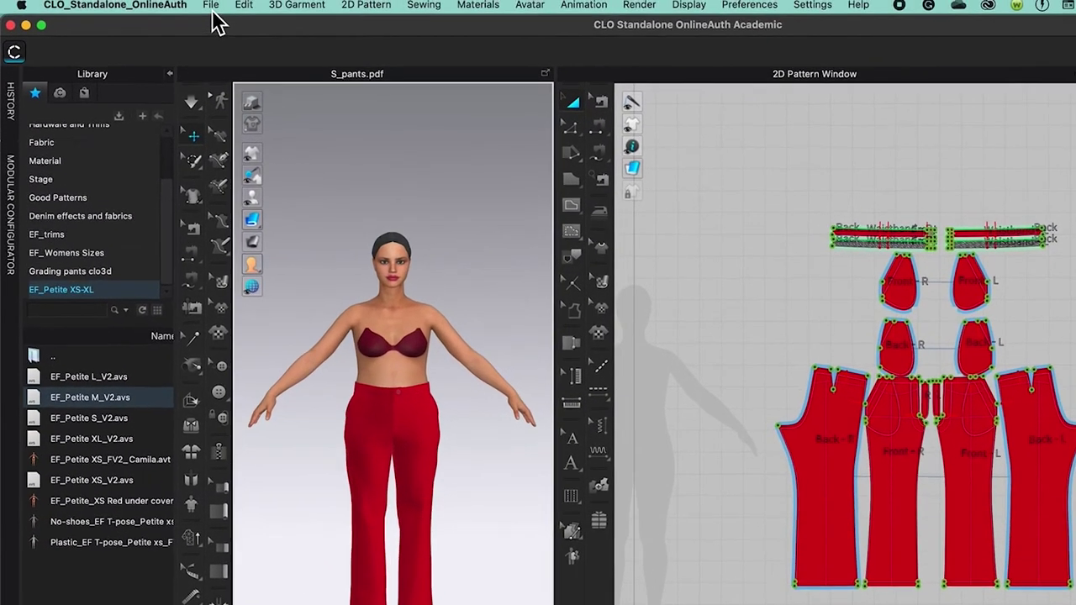
pyautogui.click(212, 9)
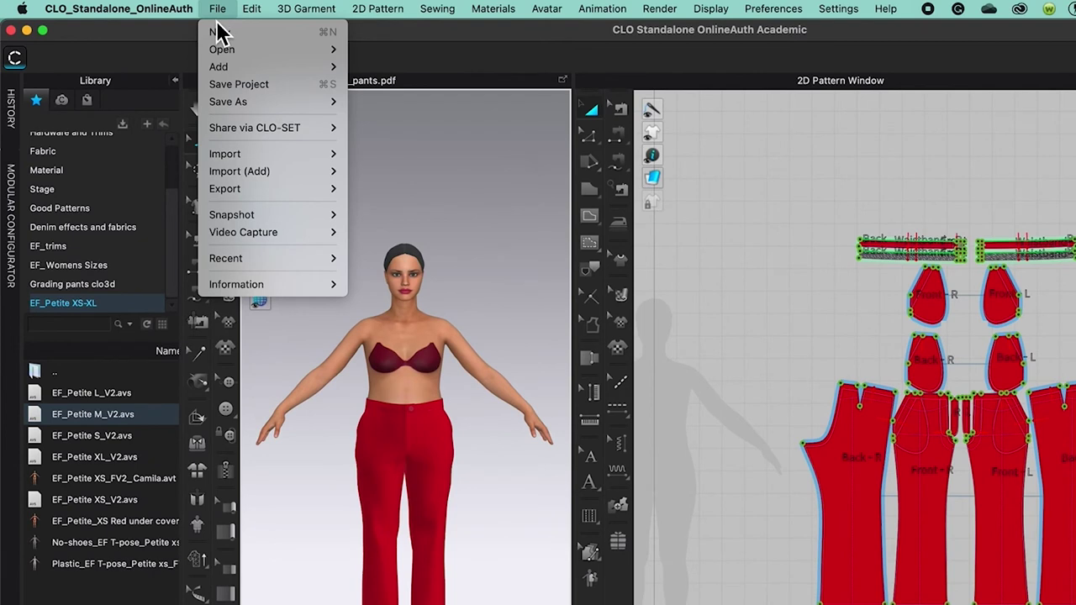
pyautogui.moveTo(208, 49)
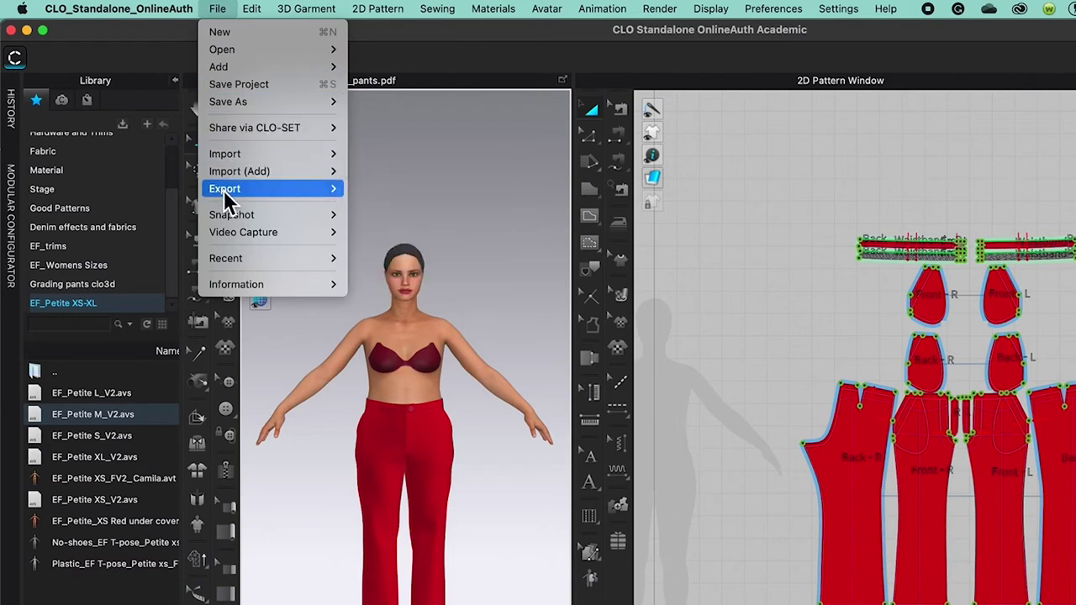
pyautogui.moveTo(234, 193)
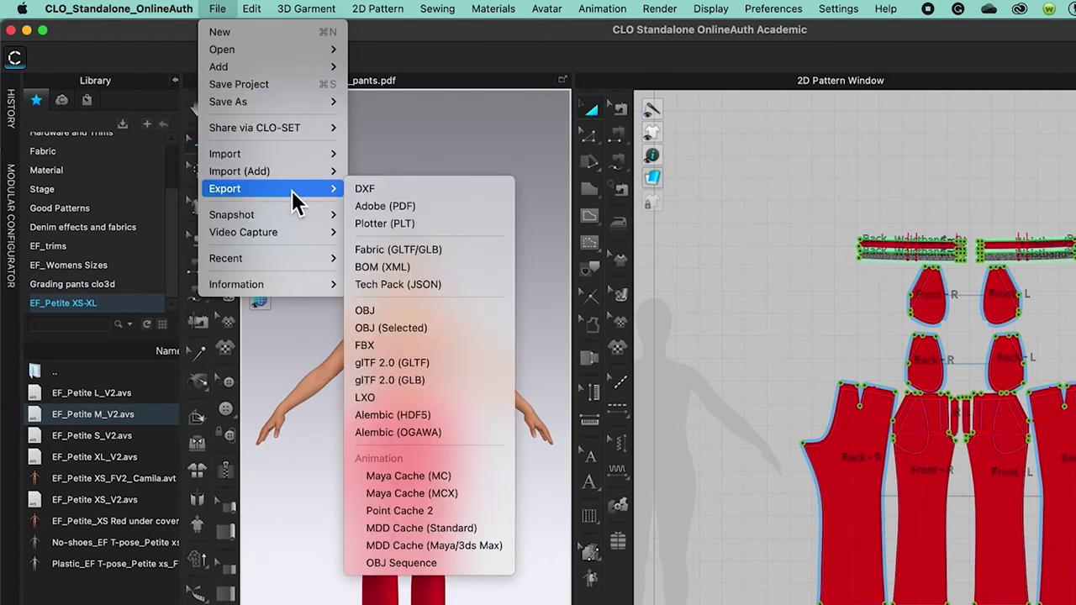
pyautogui.click(448, 209)
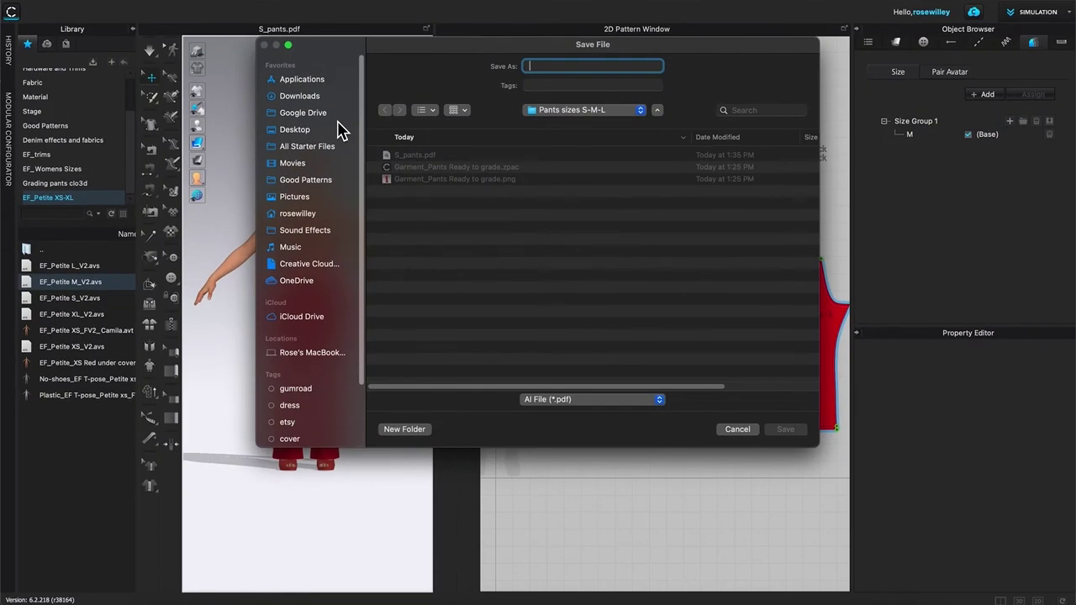
pyautogui.write('M_pants')
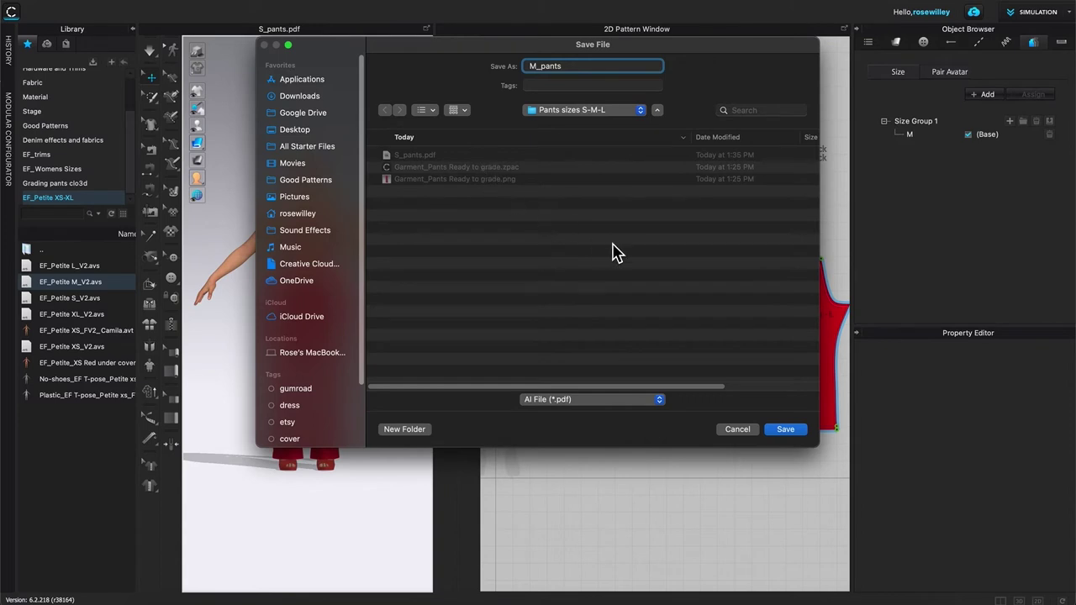
pyautogui.click(799, 433)
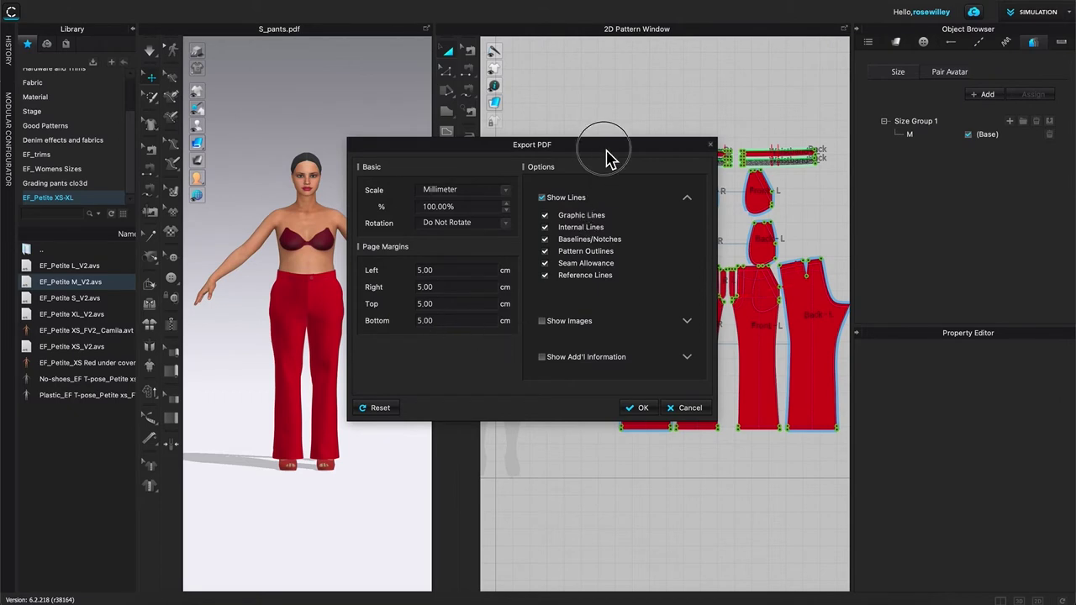
# - Review the image and additional information options for the PDF, then complete the export in millimeters at 100% scale
pyautogui.moveTo(573, 60); pyautogui.dragTo(570, 99)
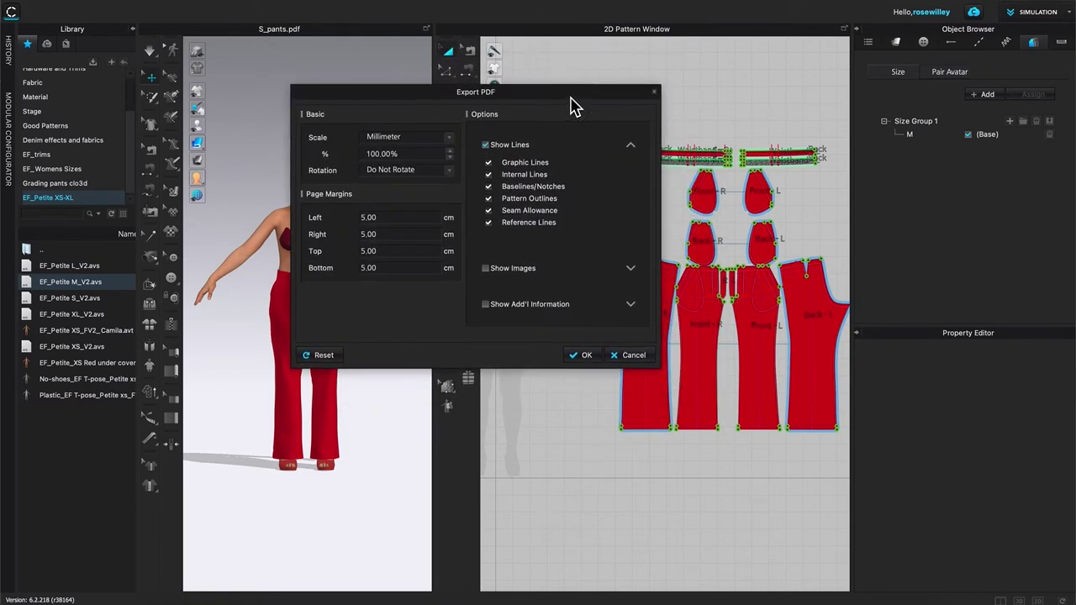
pyautogui.click(630, 268)
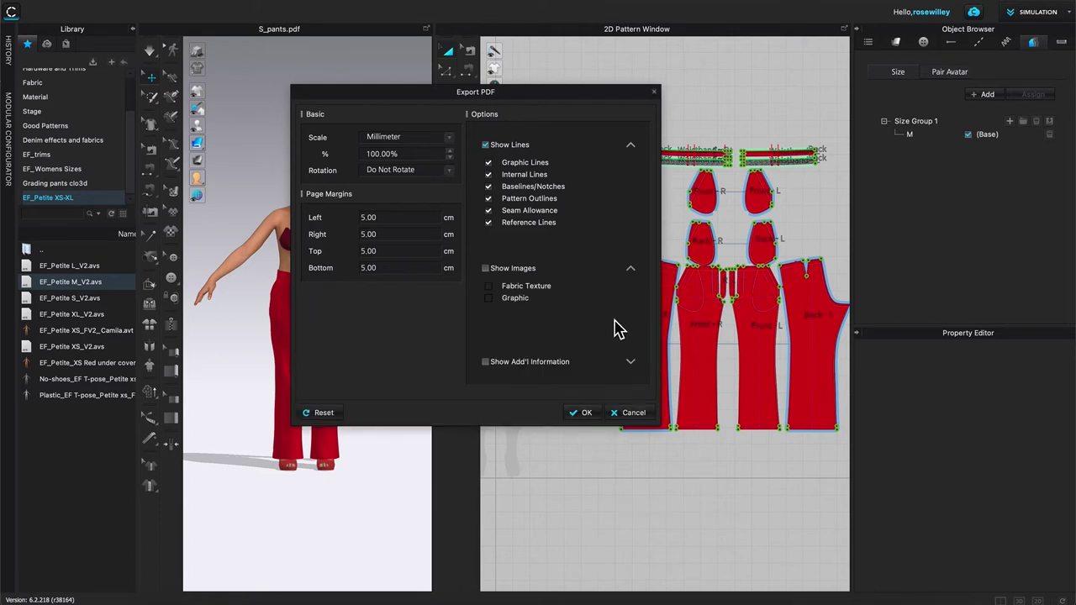
pyautogui.click(631, 363)
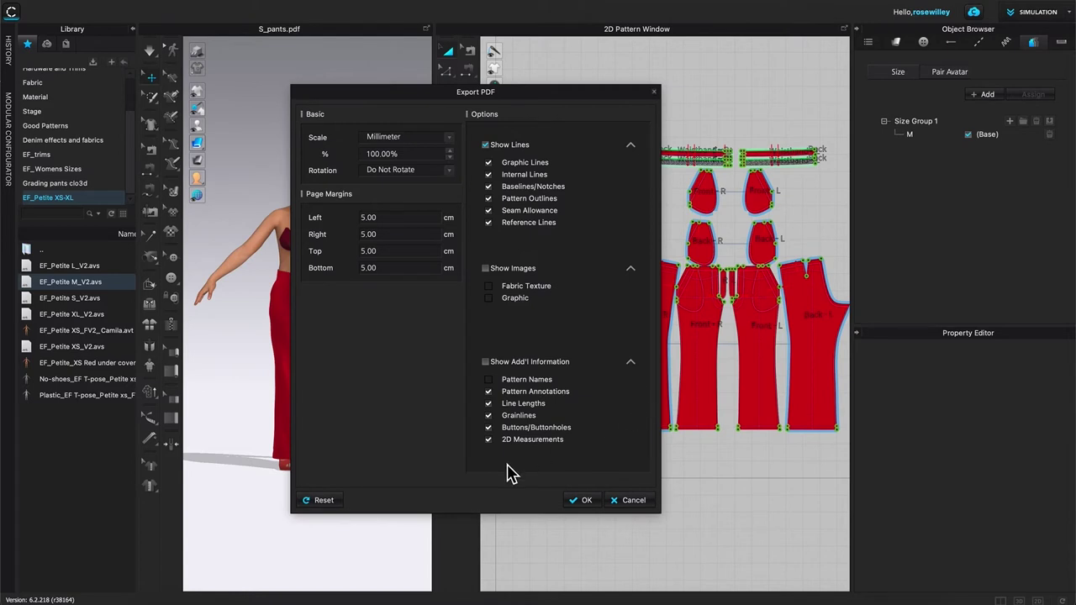
pyautogui.moveTo(600, 103); pyautogui.dragTo(595, 51)
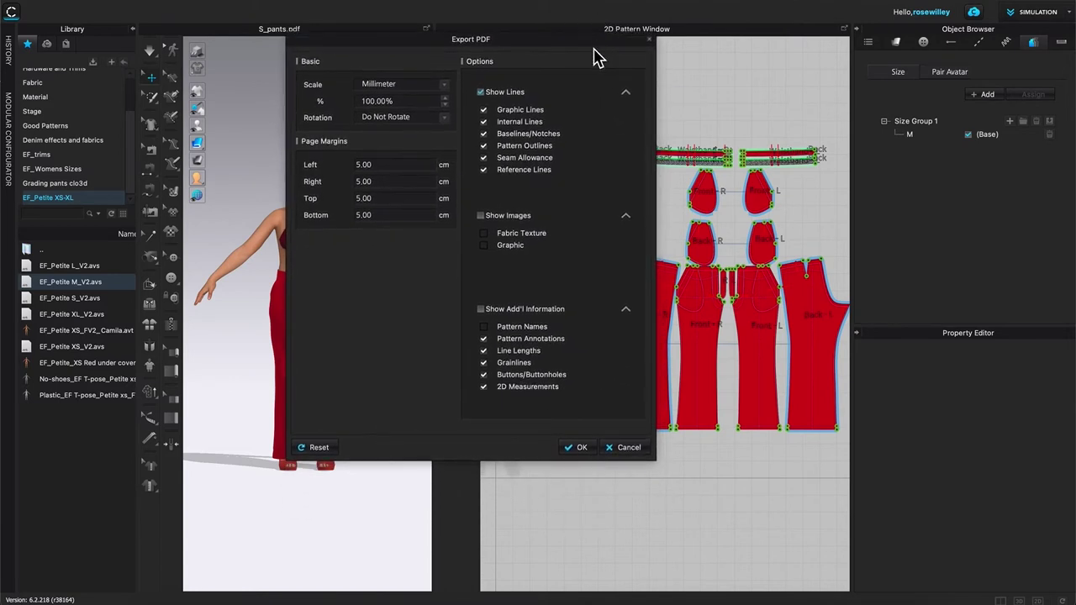
pyautogui.click(580, 447)
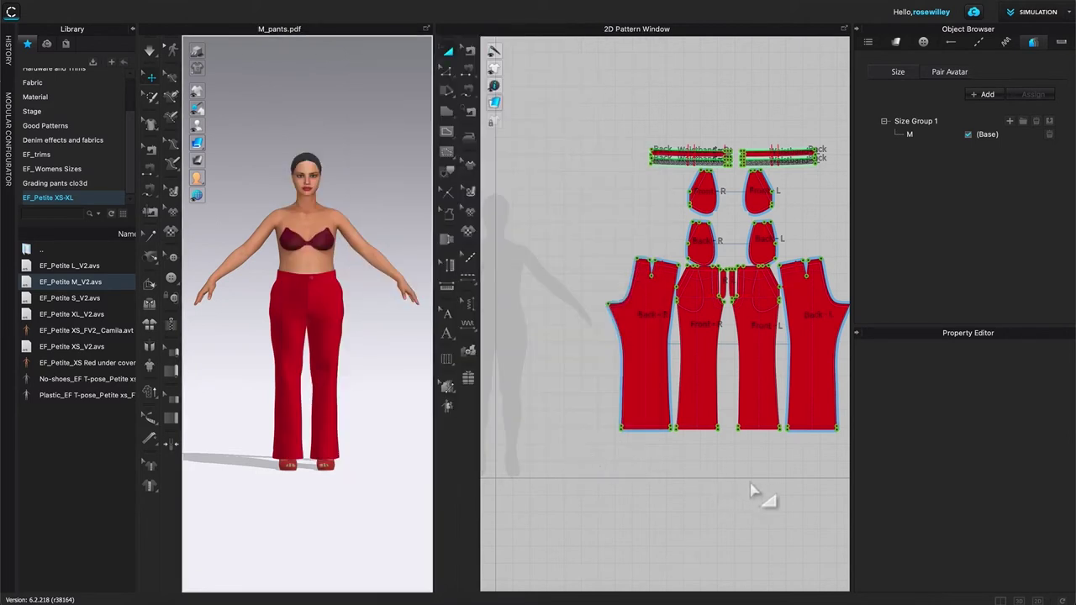
# - Delete all the pants pattern pieces from the workspace and remove Size Group 1
pyautogui.moveTo(752, 492); pyautogui.dragTo(672, 497, button='right')
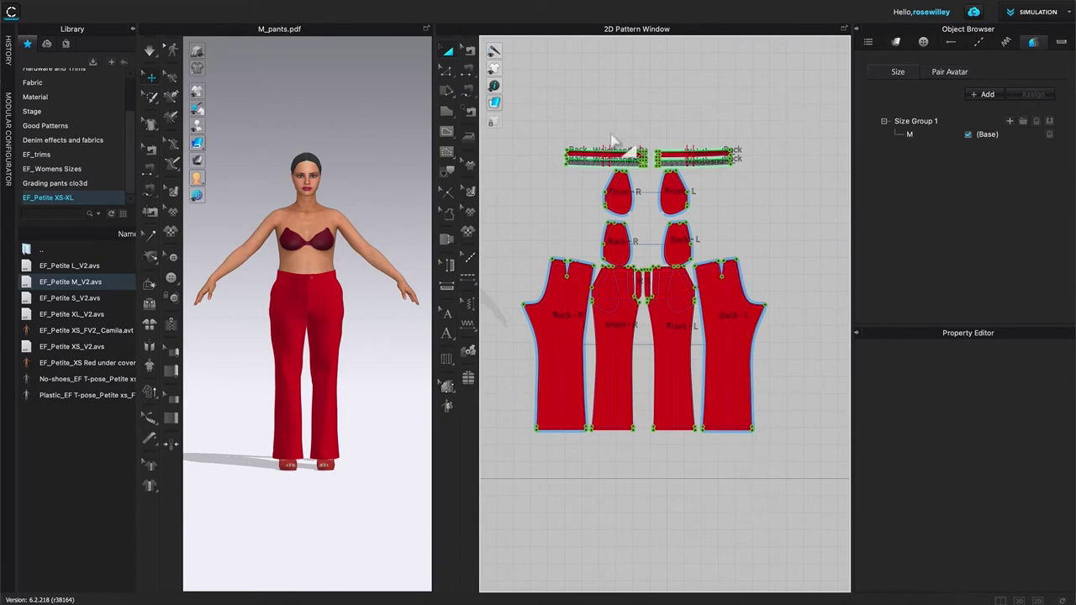
pyautogui.moveTo(513, 102); pyautogui.dragTo(820, 428)
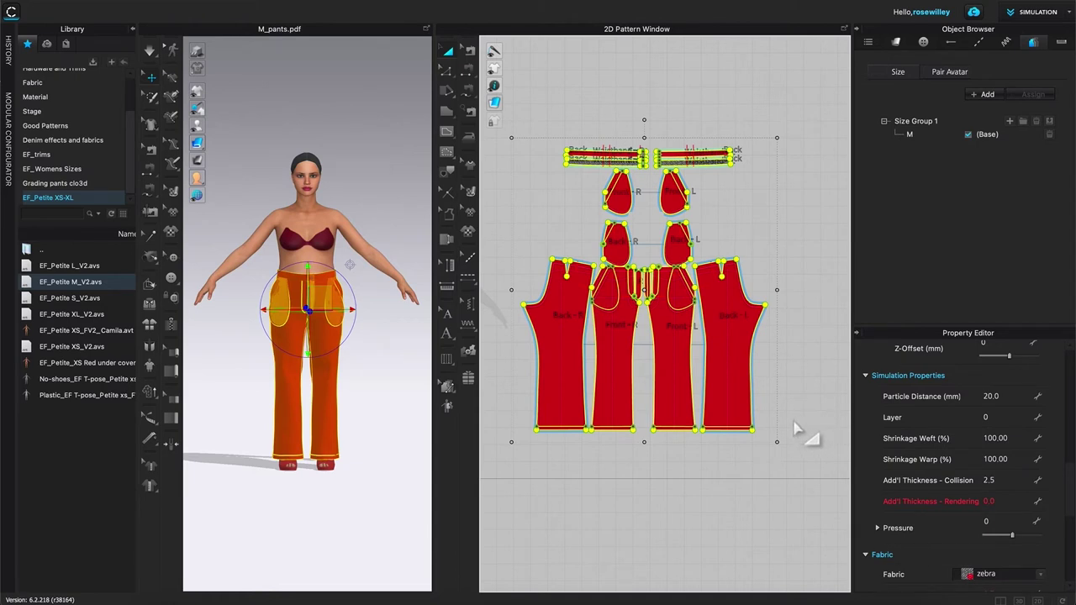
pyautogui.hotkey('ctrl', 'a')
pyautogui.click(795, 177)
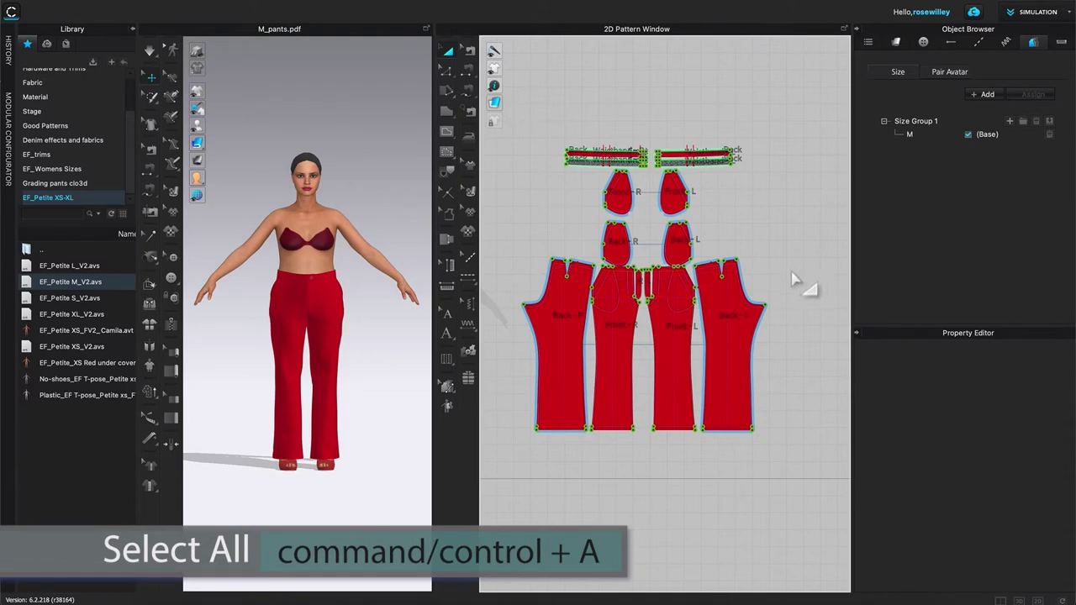
pyautogui.hotkey('ctrl', 'a')
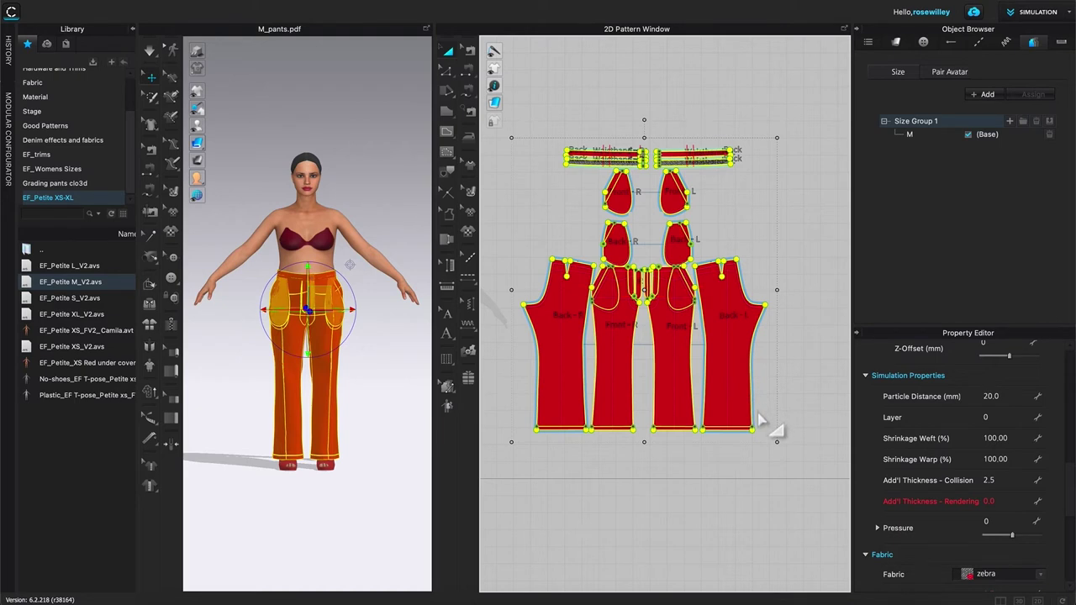
pyautogui.press('Delete')
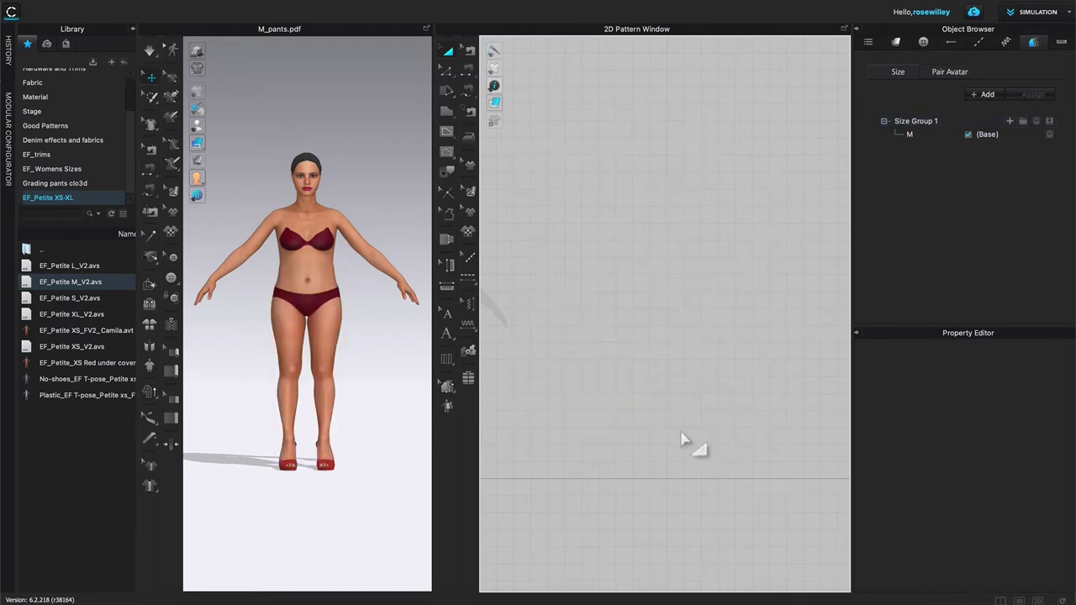
pyautogui.click(1039, 124)
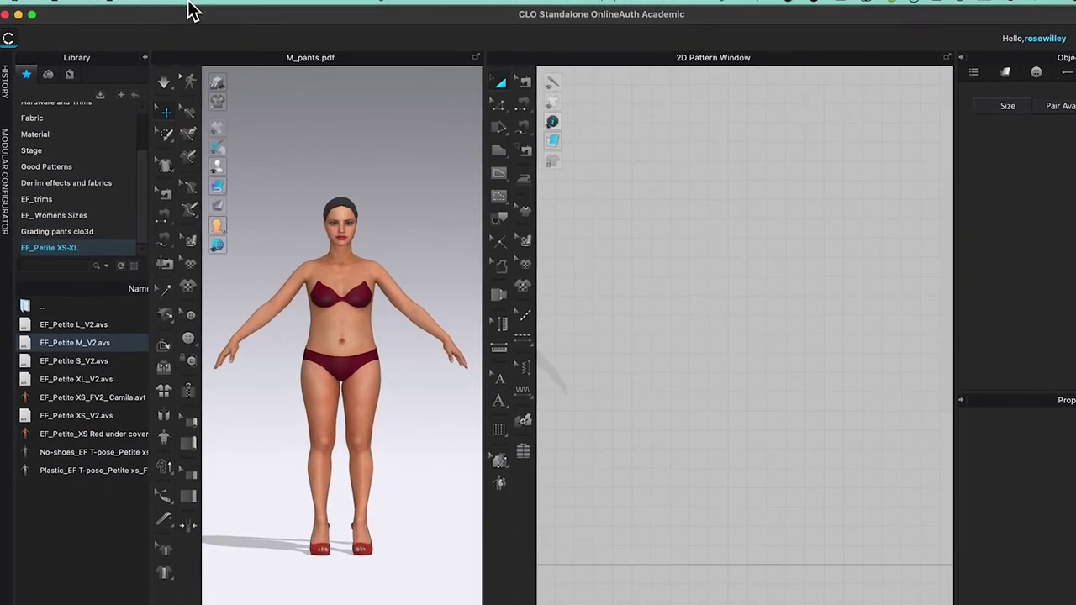
# - Add the Garment_Pants Ready to grade.zpac garment to the scene, loading its avatar pose and size file
pyautogui.click(189, 8)
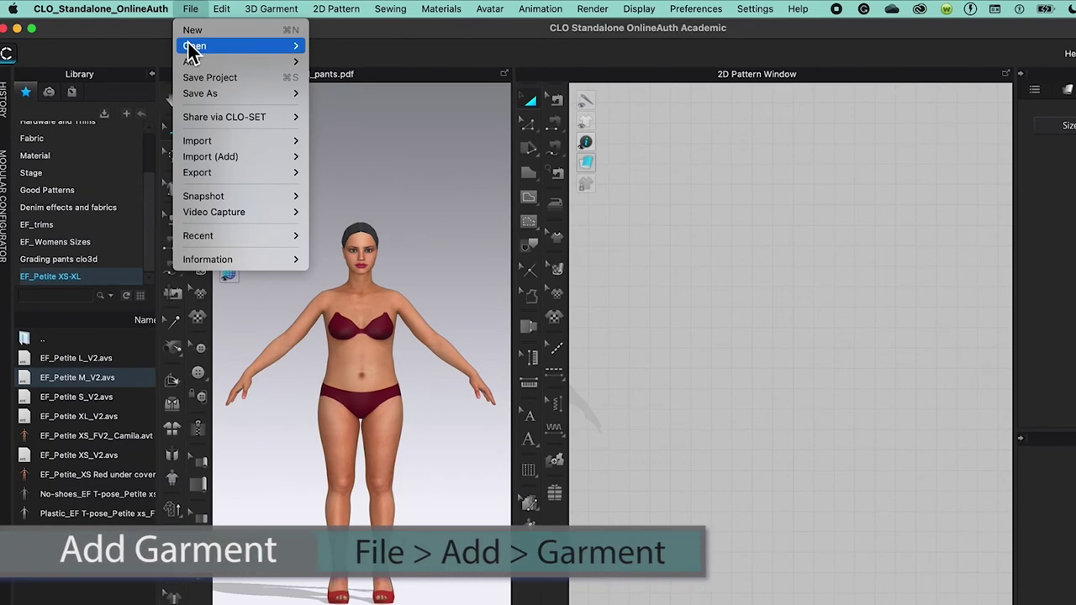
pyautogui.moveTo(193, 64)
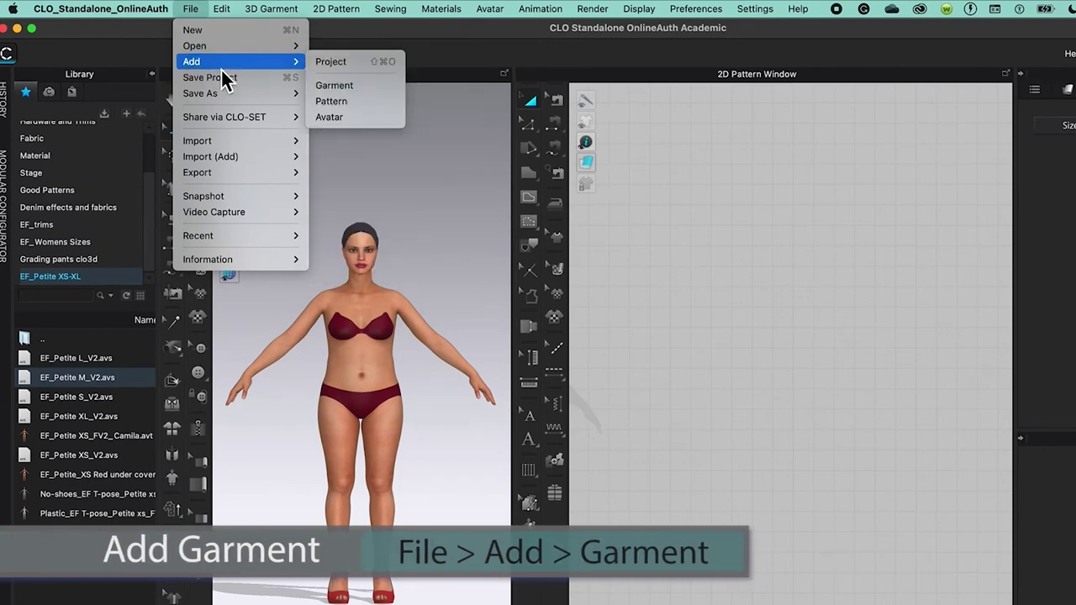
pyautogui.click(370, 86)
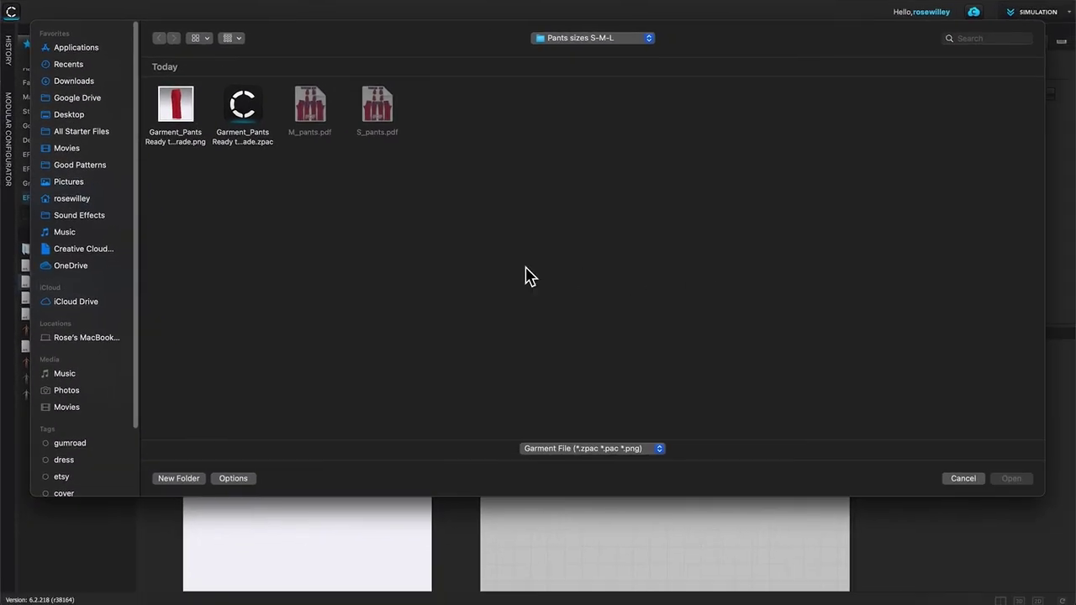
pyautogui.click(258, 128)
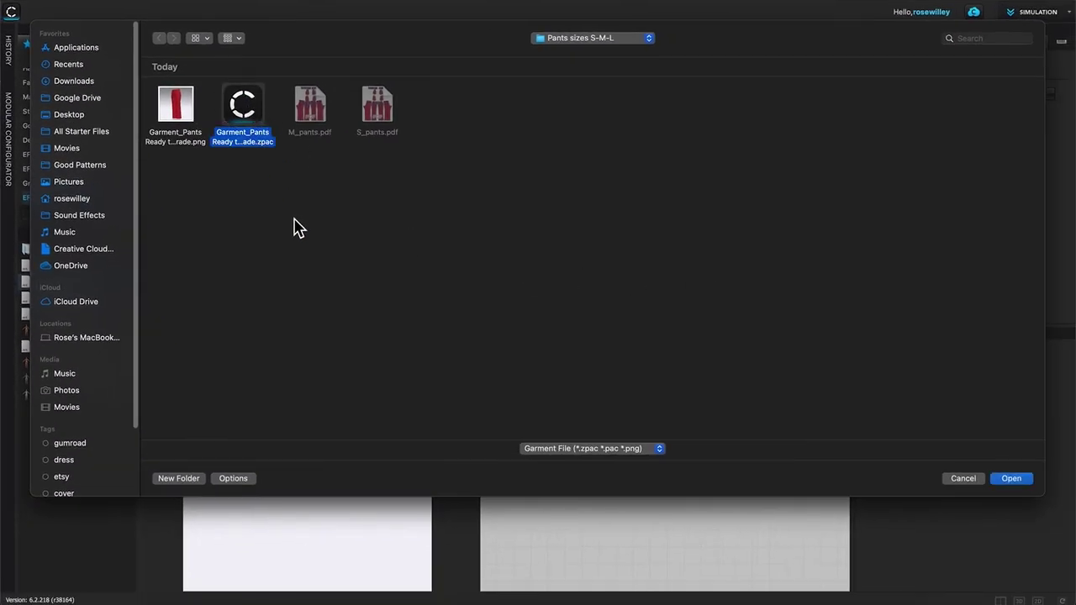
pyautogui.click(1023, 479)
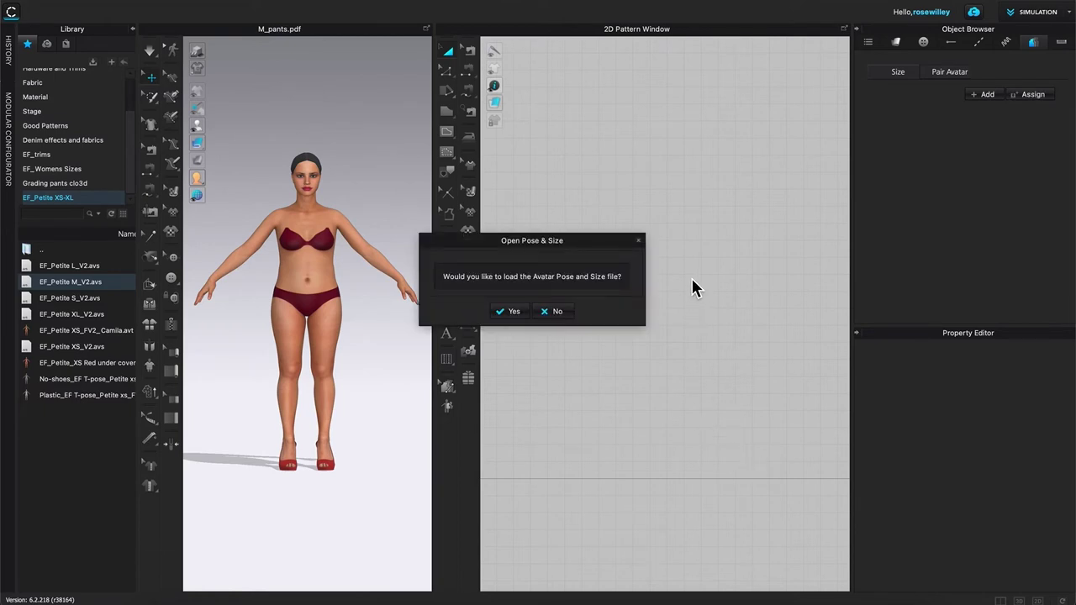
pyautogui.moveTo(613, 244); pyautogui.dragTo(709, 206)
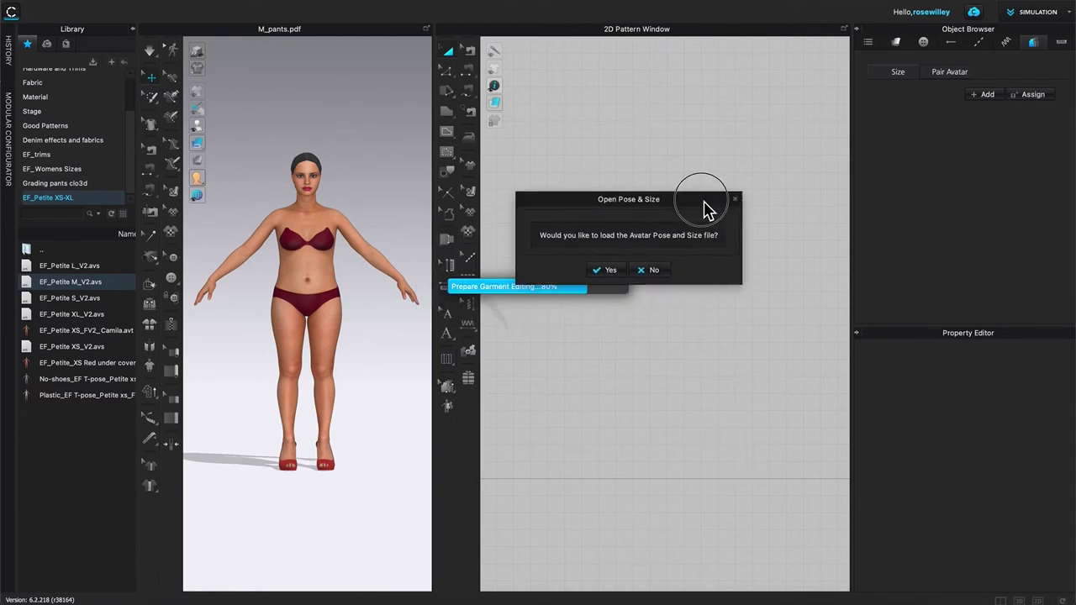
pyautogui.click(609, 271)
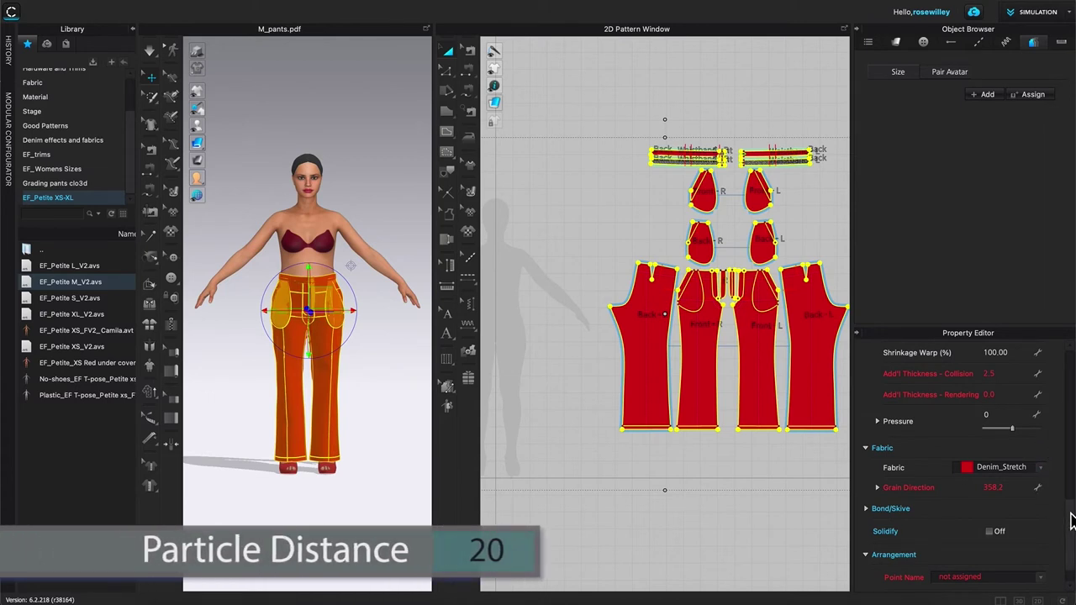
# - Set the particle distance of all the newly added pants pattern pieces to 20 mm
pyautogui.moveTo(1071, 527); pyautogui.dragTo(1072, 483)
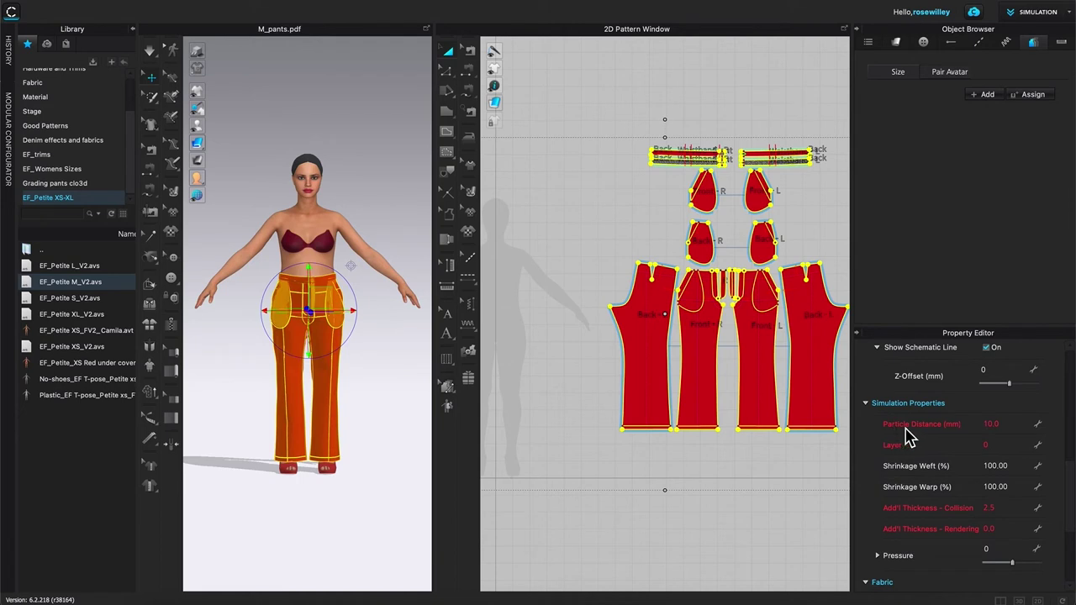
pyautogui.moveTo(988, 428); pyautogui.dragTo(1012, 426)
pyautogui.press('Return')
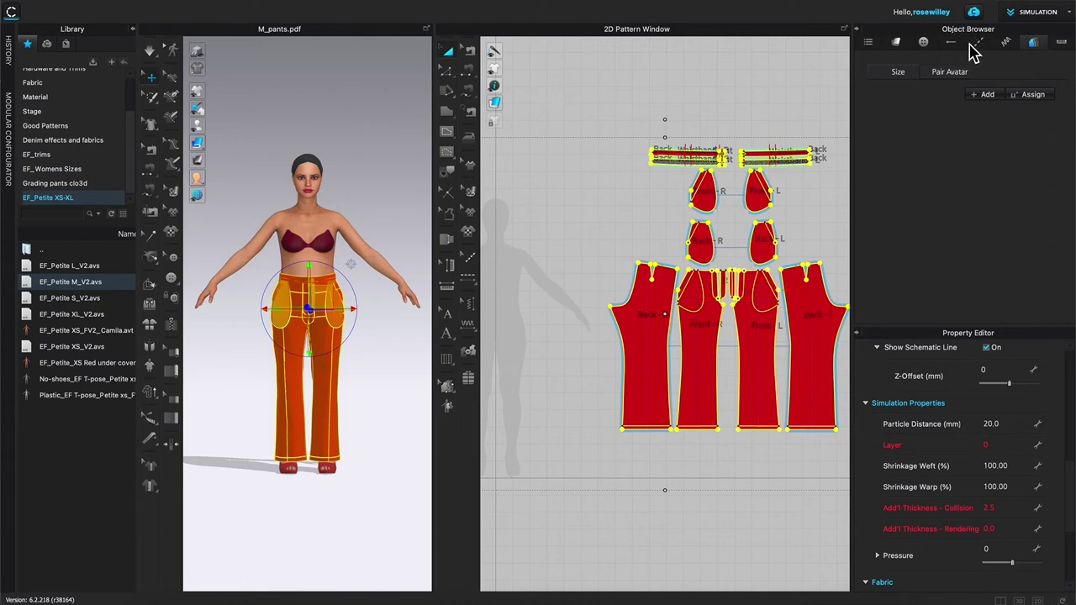
# - Add a new size group for grading and rename its base size as L
pyautogui.click(990, 99)
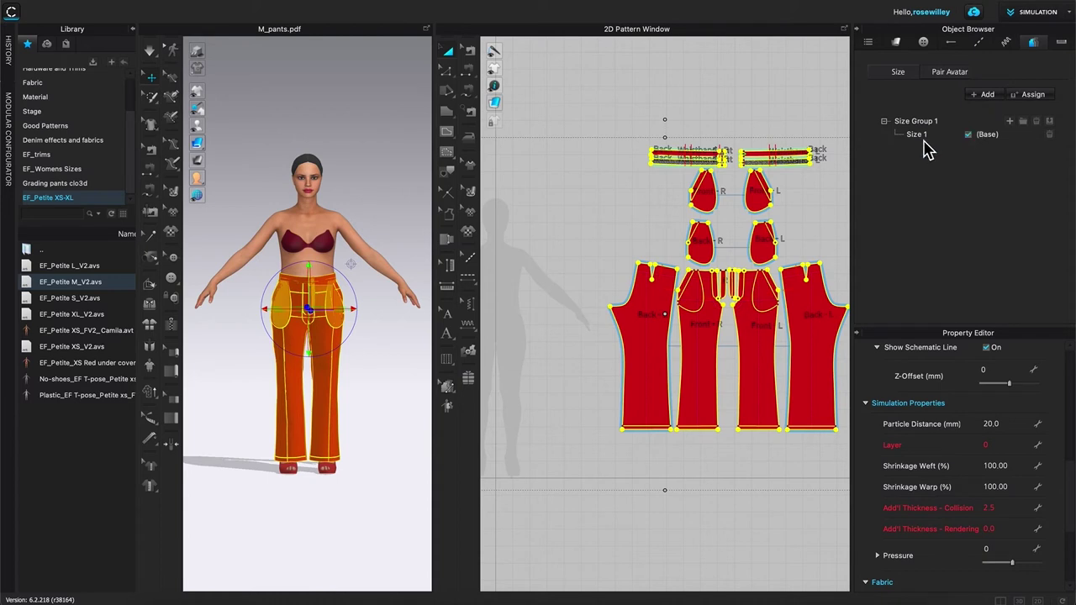
pyautogui.doubleClick(916, 135)
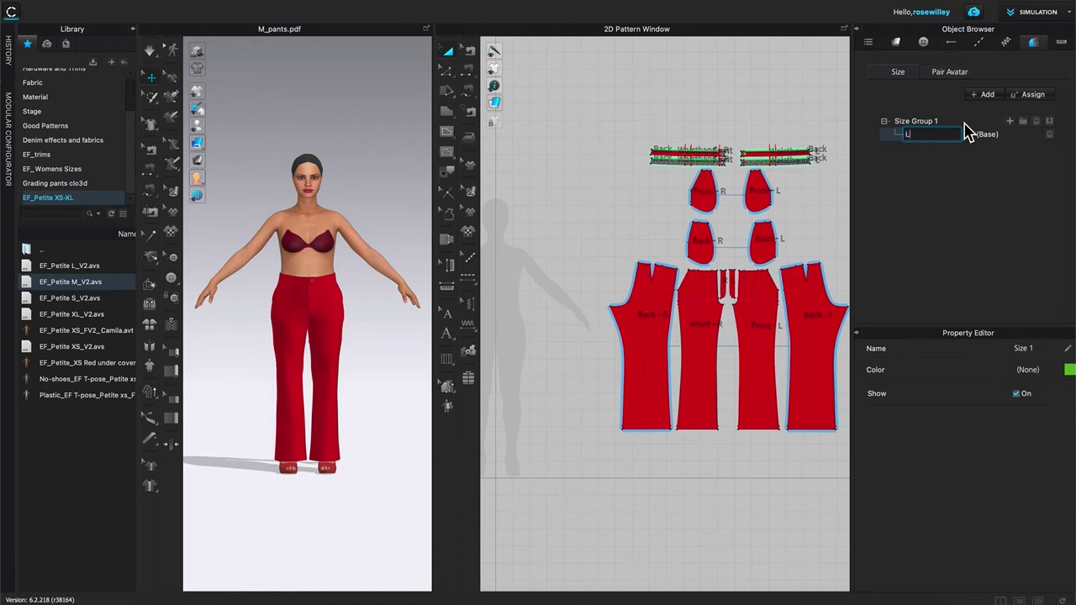
pyautogui.press('Return')
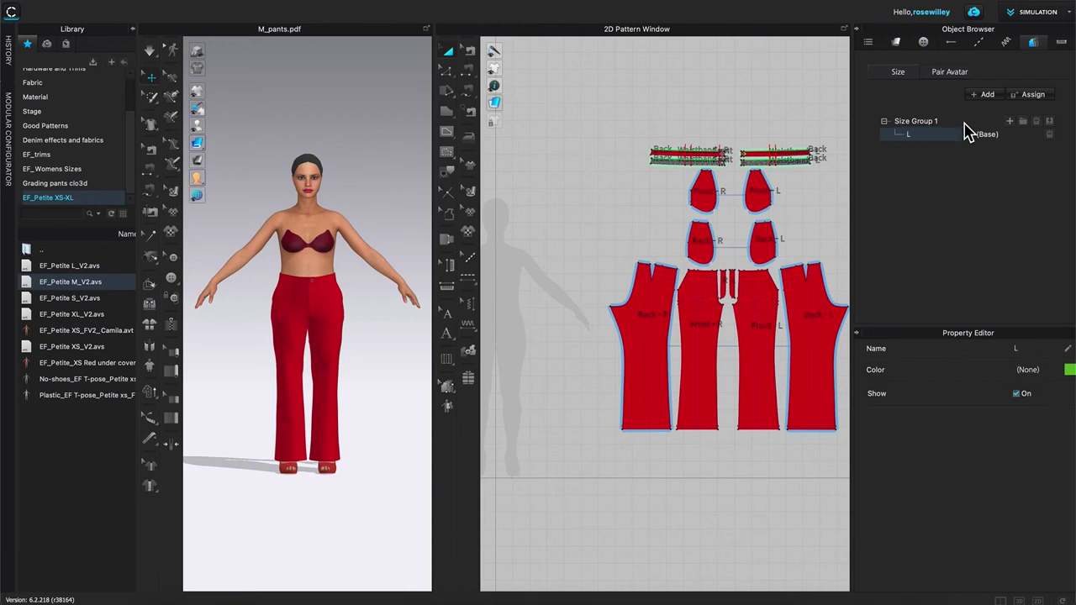
# - Assign Size Group 1 with base size L to all the pants patterns, accepting the conversion of Bezier curve points to free curve points
pyautogui.moveTo(807, 208); pyautogui.dragTo(754, 202, button='right')
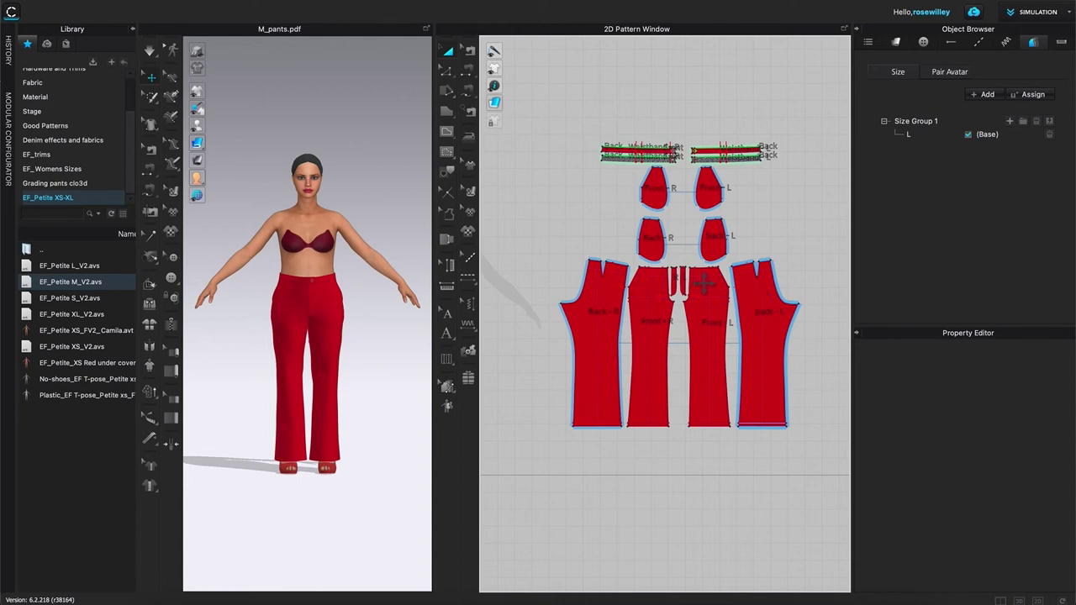
pyautogui.click(452, 57)
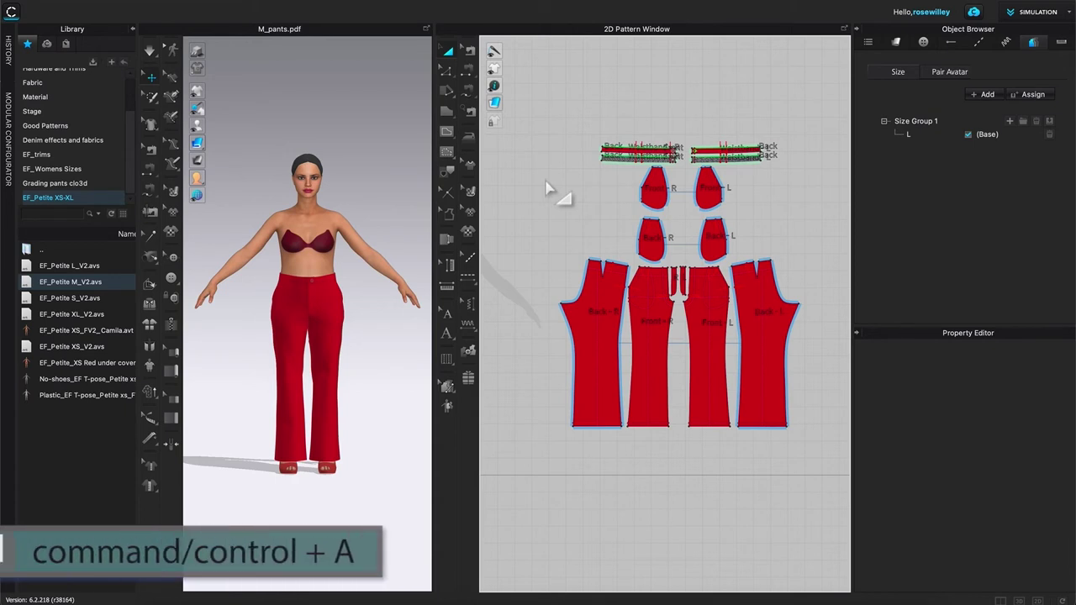
pyautogui.hotkey('ctrl', 'a')
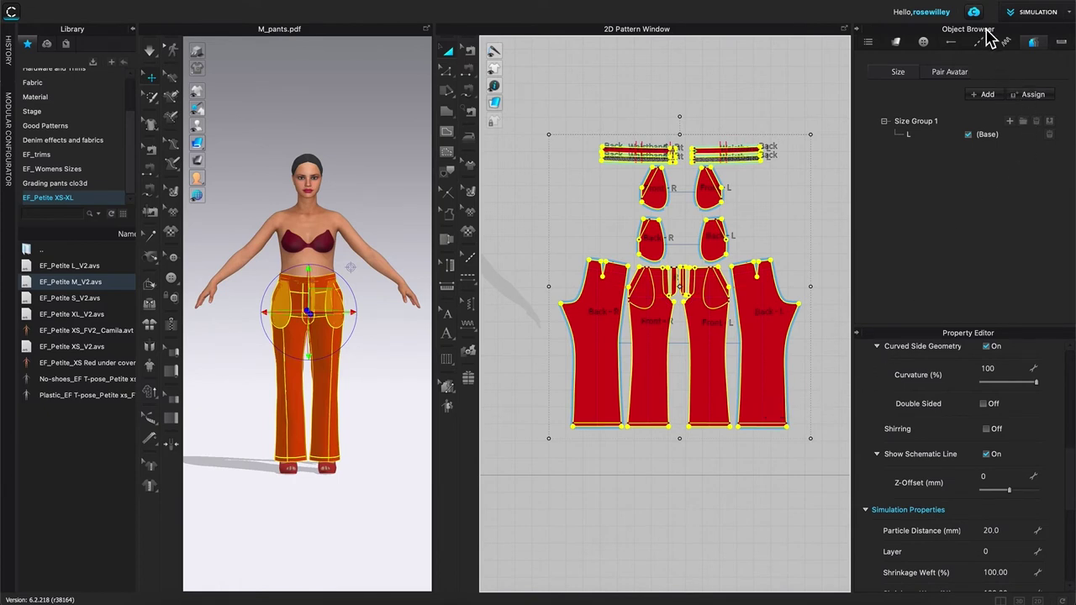
pyautogui.click(1052, 125)
pyautogui.moveTo(604, 238); pyautogui.dragTo(597, 202)
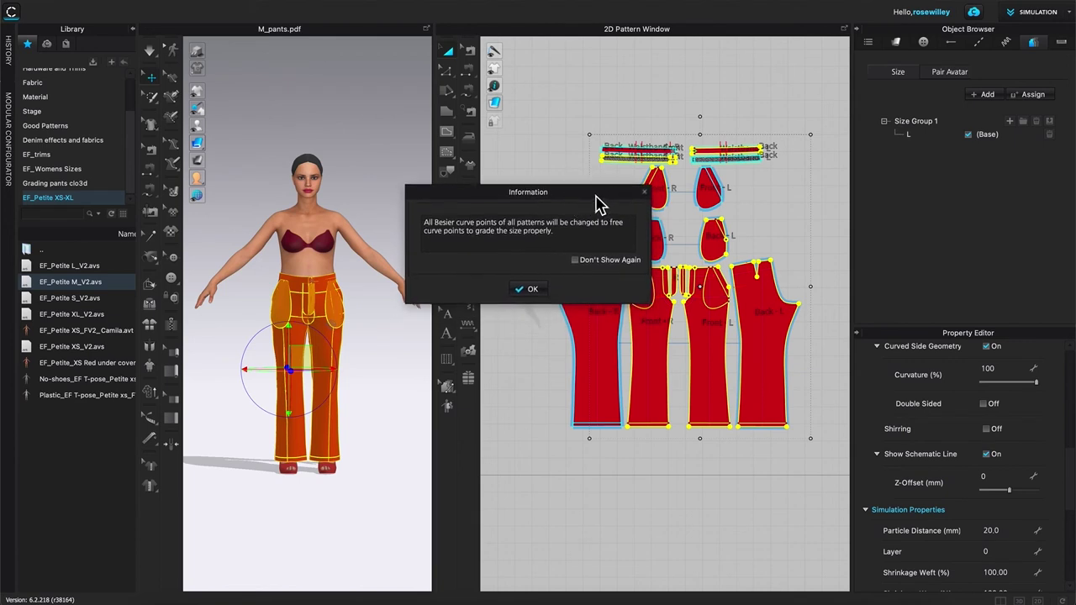
pyautogui.click(533, 288)
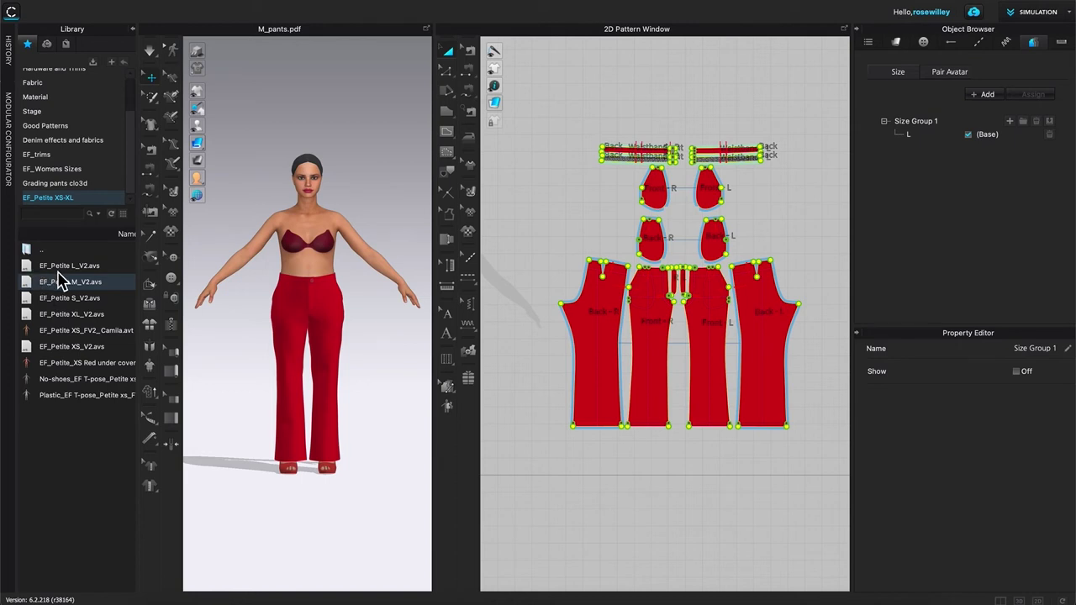
# - Apply the EF_Petite L_V2.avs size to the avatar and auto-grade the pants to it, maintaining pattern curvature at 100%
pyautogui.doubleClick(29, 269)
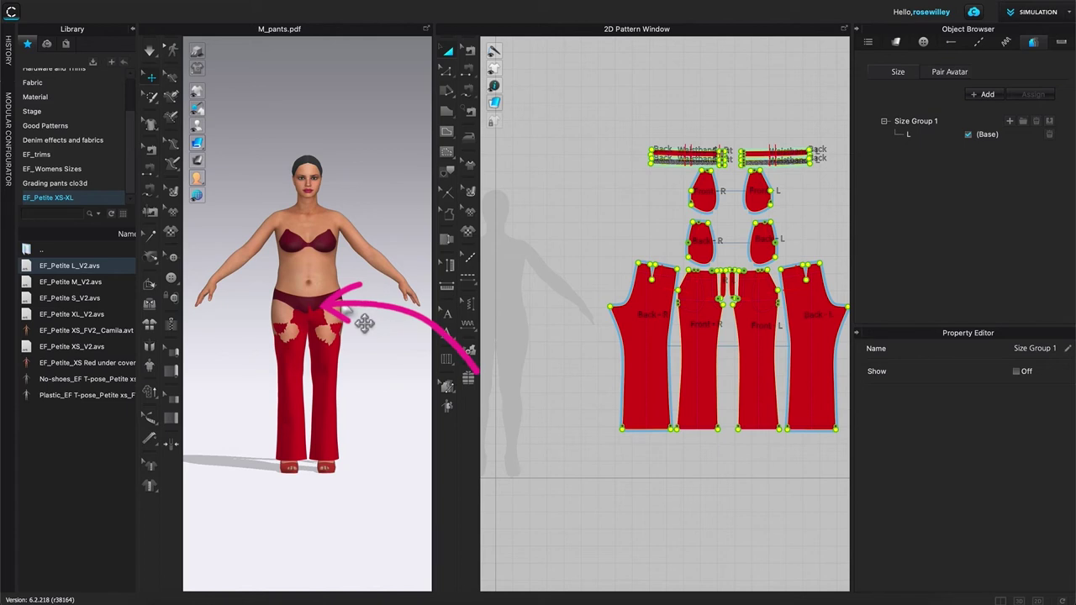
pyautogui.click(309, 267)
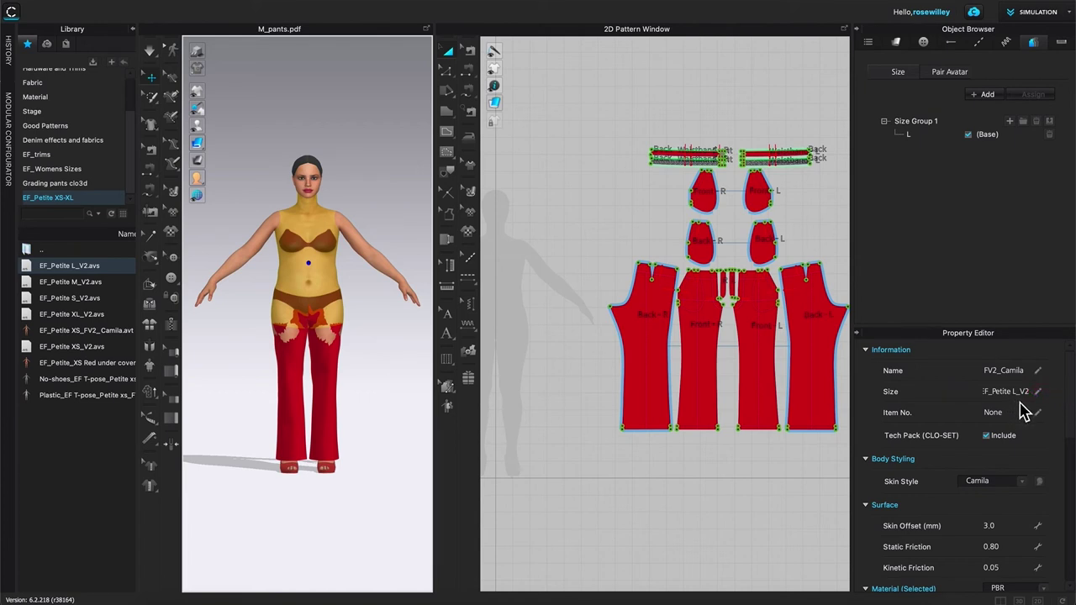
pyautogui.click(449, 412)
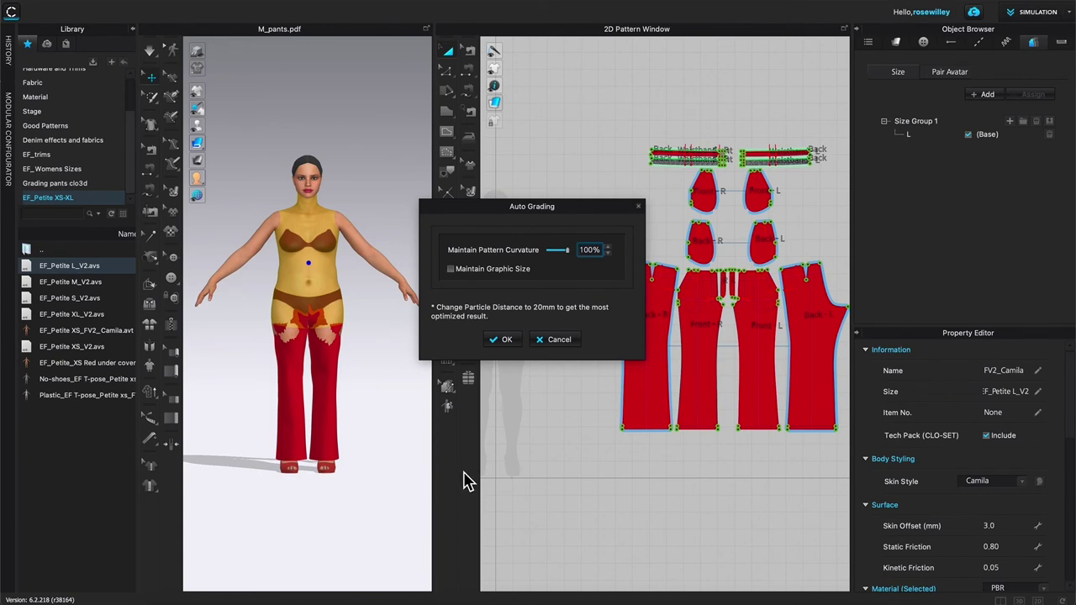
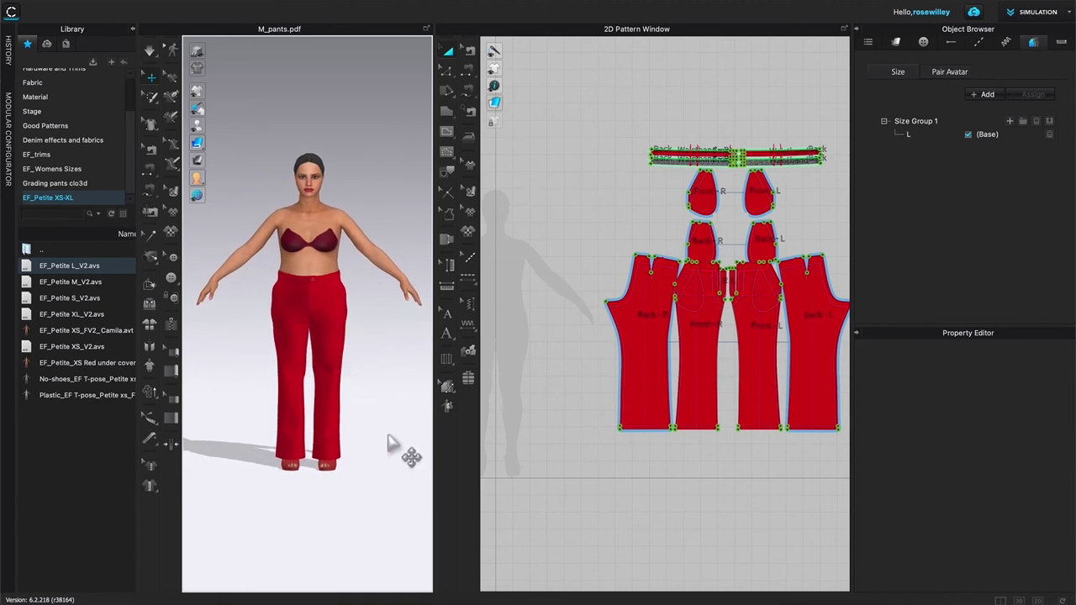
# - Move the four front and back leg patterns slightly down so they clear the pocket pieces above
pyautogui.keyDown('alt'); pyautogui.moveTo(739, 539); pyautogui.dragTo(657, 515); pyautogui.keyUp('alt')
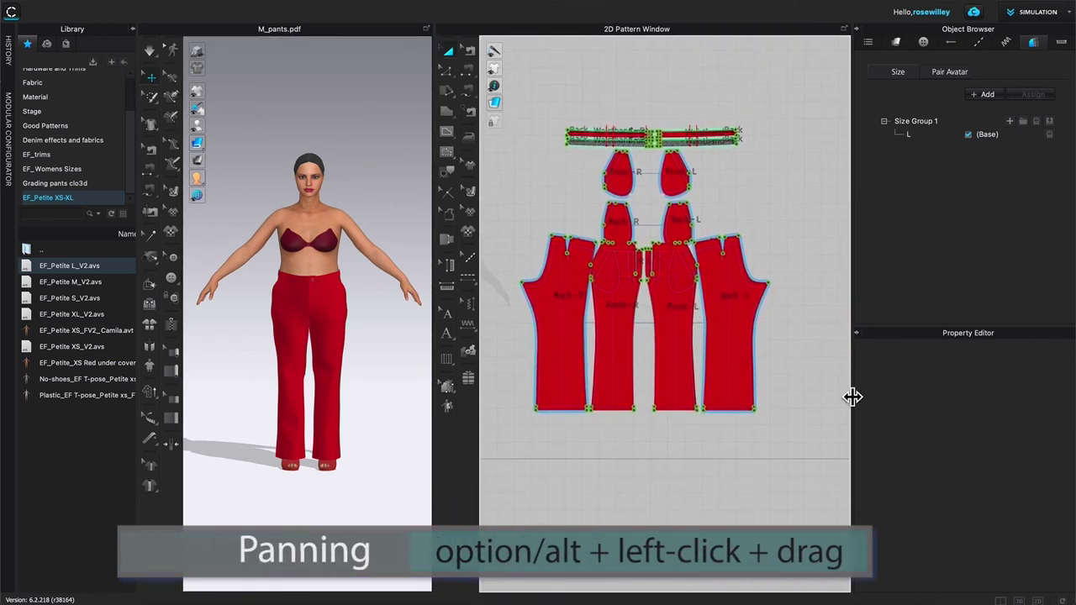
pyautogui.moveTo(491, 229); pyautogui.dragTo(798, 472)
pyautogui.moveTo(685, 373); pyautogui.dragTo(685, 385)
pyautogui.click(827, 261)
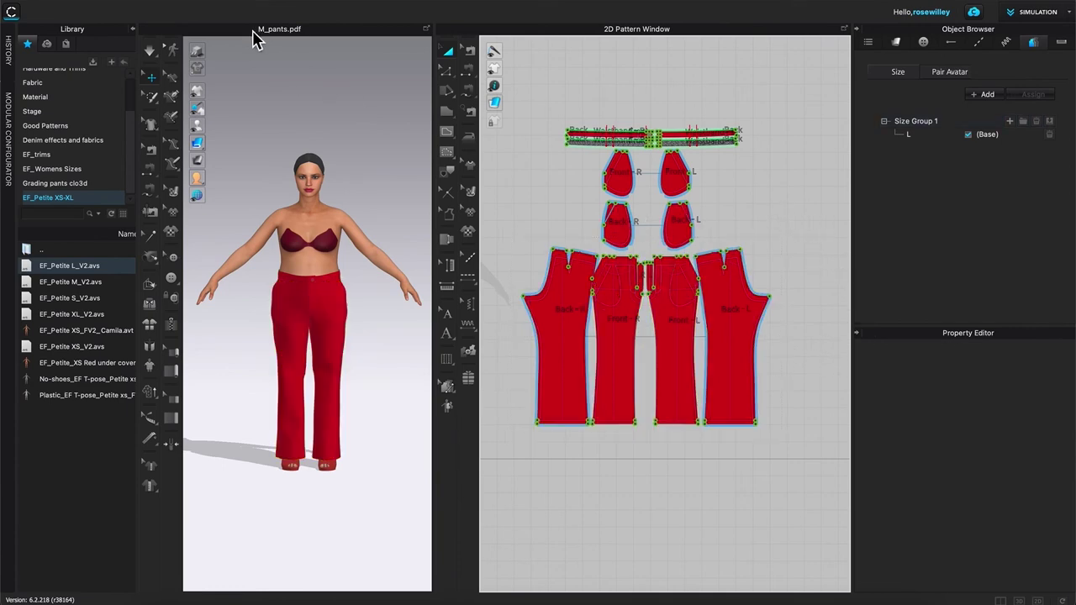
# - Export the graded patterns as an Adobe PDF named L_pants in the Pants sizes S-M-L folder, at 100% scale with all line types included
pyautogui.click(161, 5)
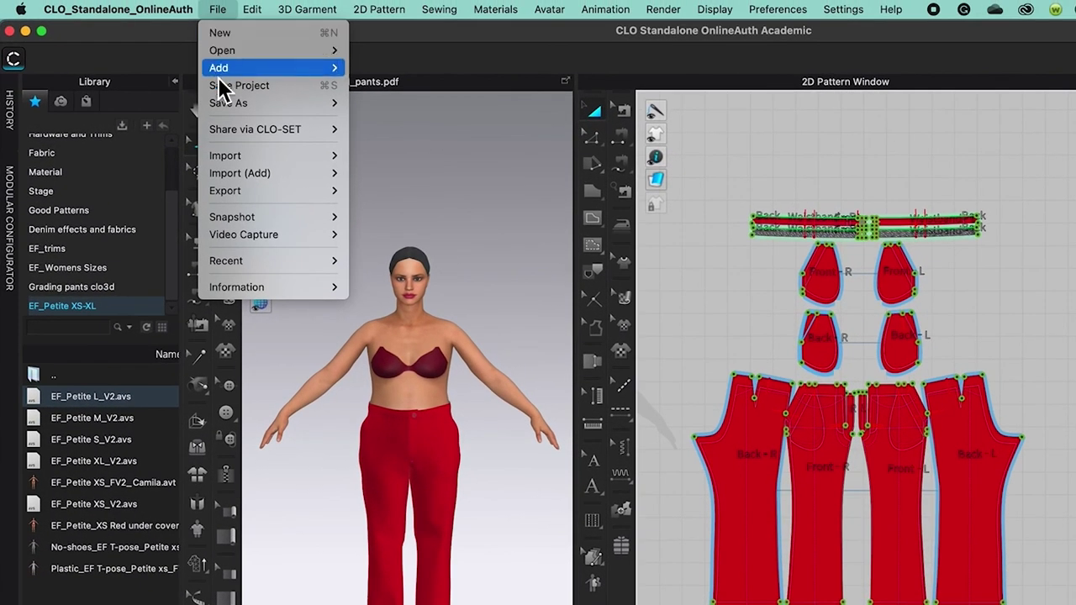
pyautogui.moveTo(244, 195)
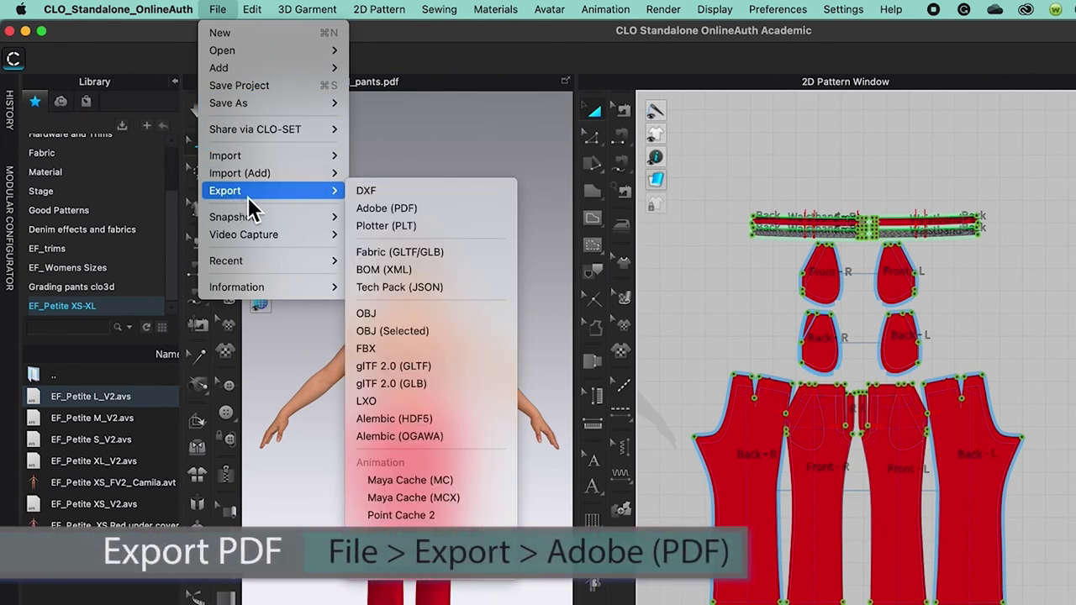
pyautogui.click(462, 209)
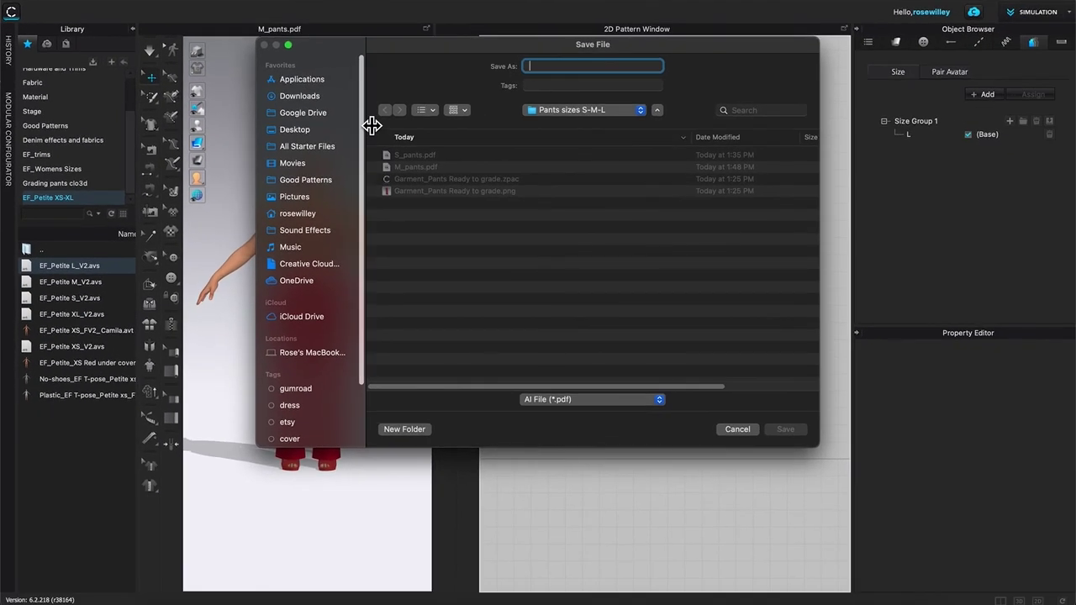
pyautogui.write('L_pants')
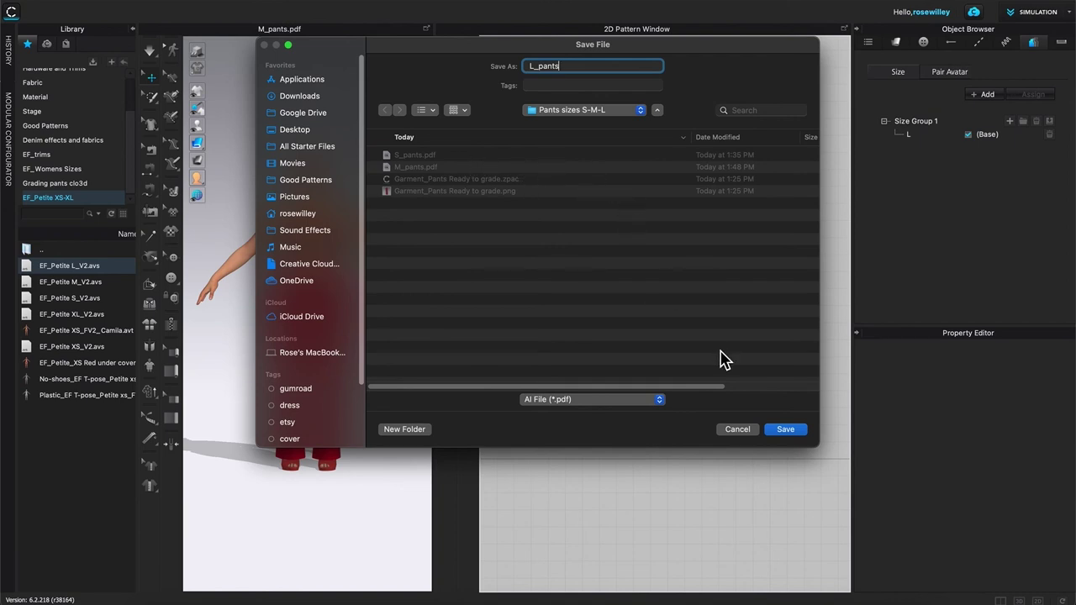
pyautogui.click(788, 431)
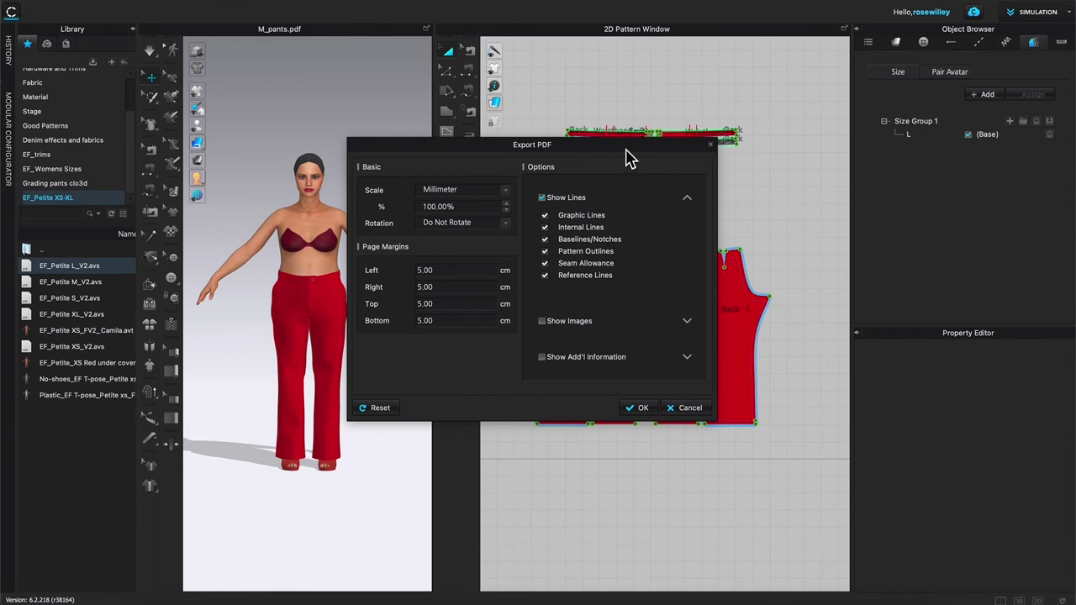
pyautogui.moveTo(626, 152); pyautogui.dragTo(627, 144)
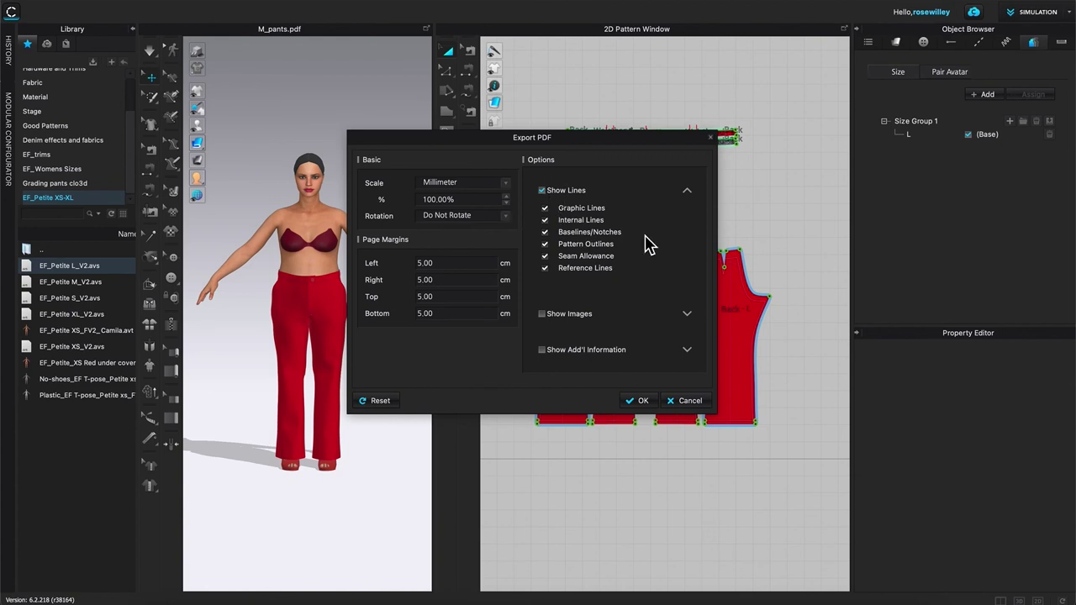
pyautogui.click(689, 316)
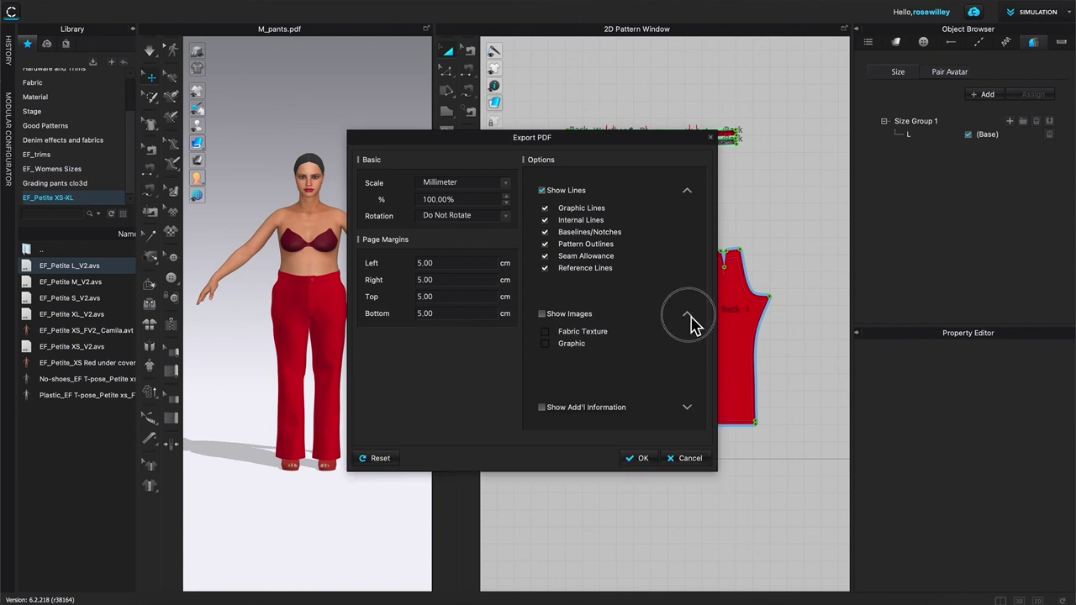
pyautogui.click(688, 408)
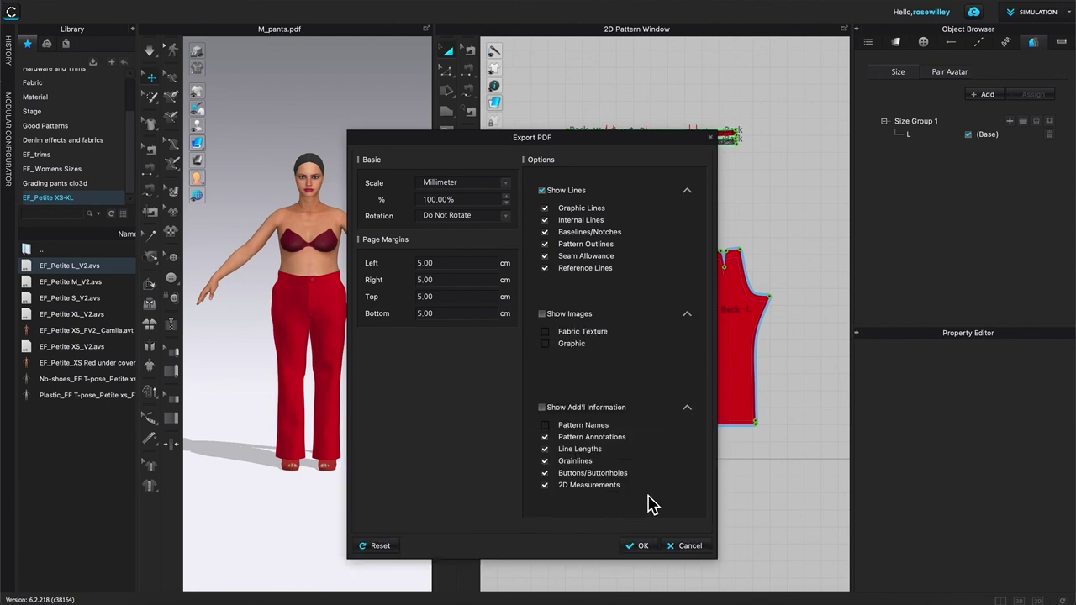
pyautogui.click(644, 546)
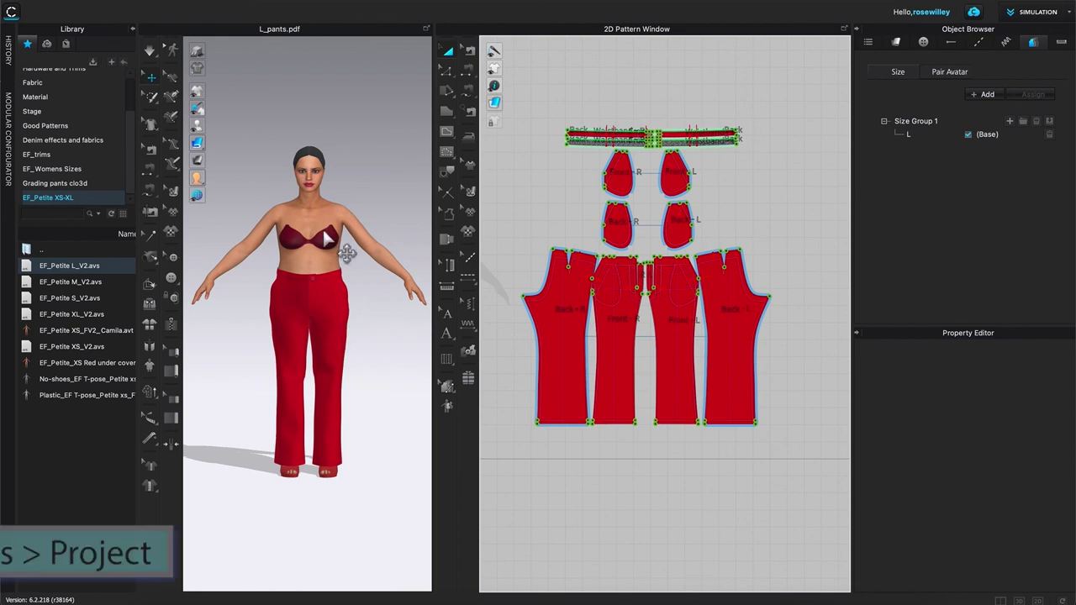
# - Save the work as a project file named L_pants project in the Pants Grading folder
pyautogui.click(189, 5)
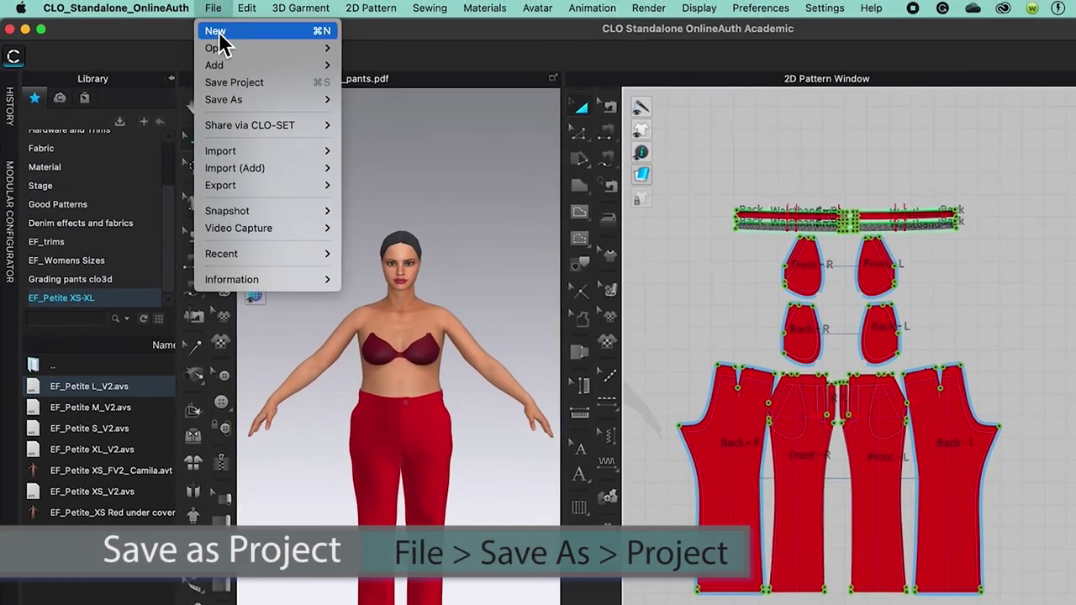
pyautogui.moveTo(223, 103)
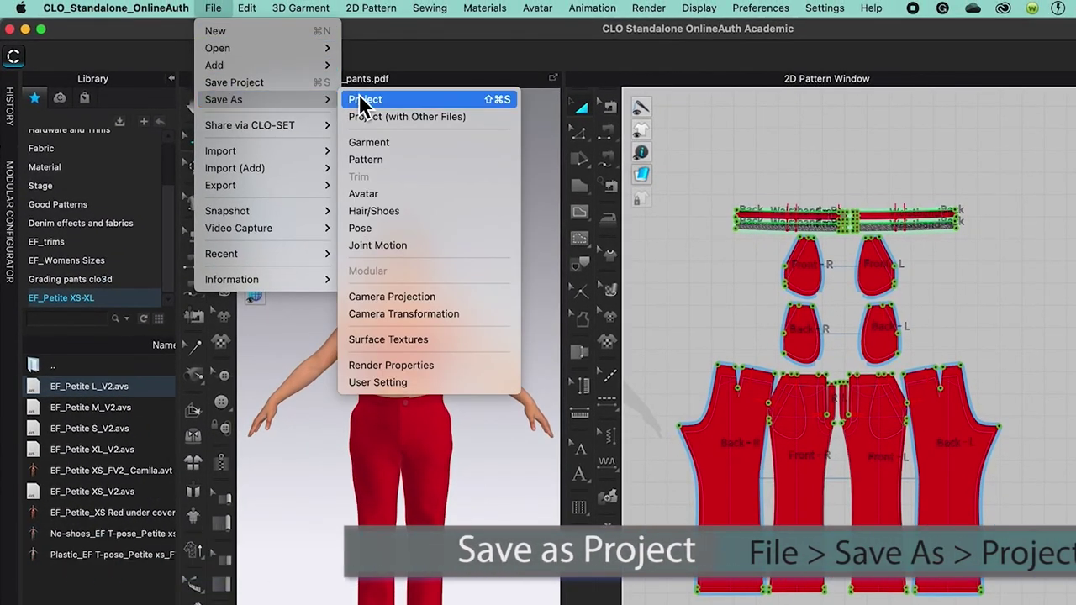
pyautogui.click(411, 102)
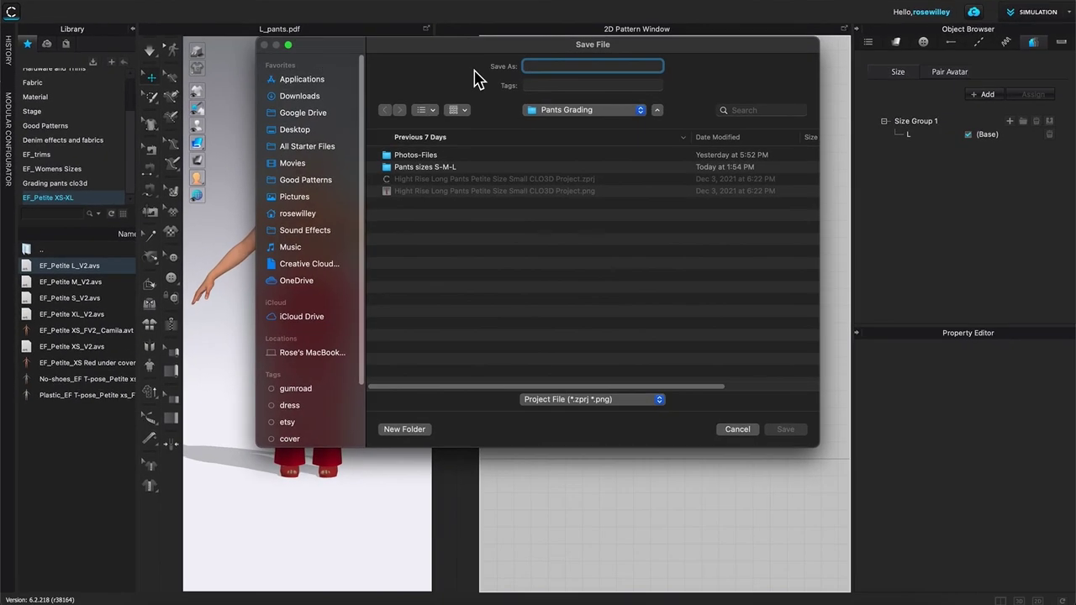
pyautogui.write('L_pants project')
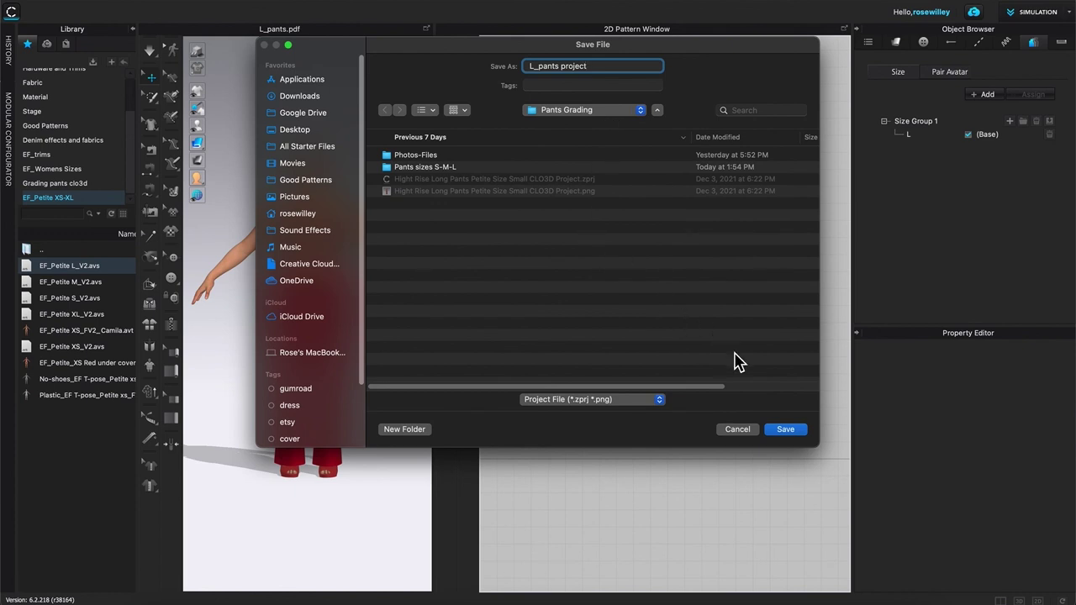
pyautogui.click(785, 429)
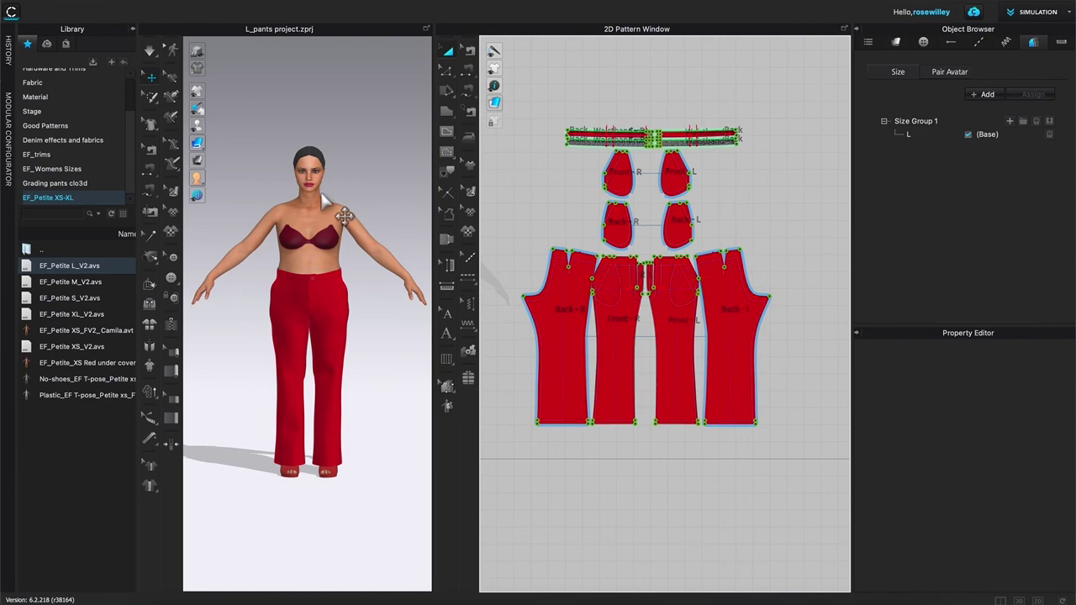
pyautogui.moveTo(15, 34)
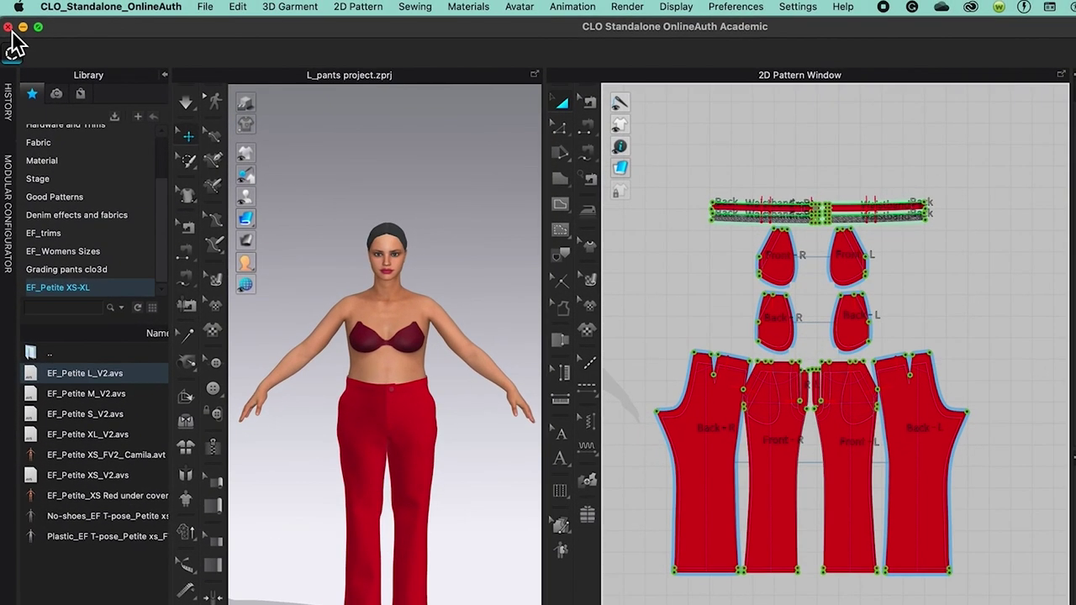